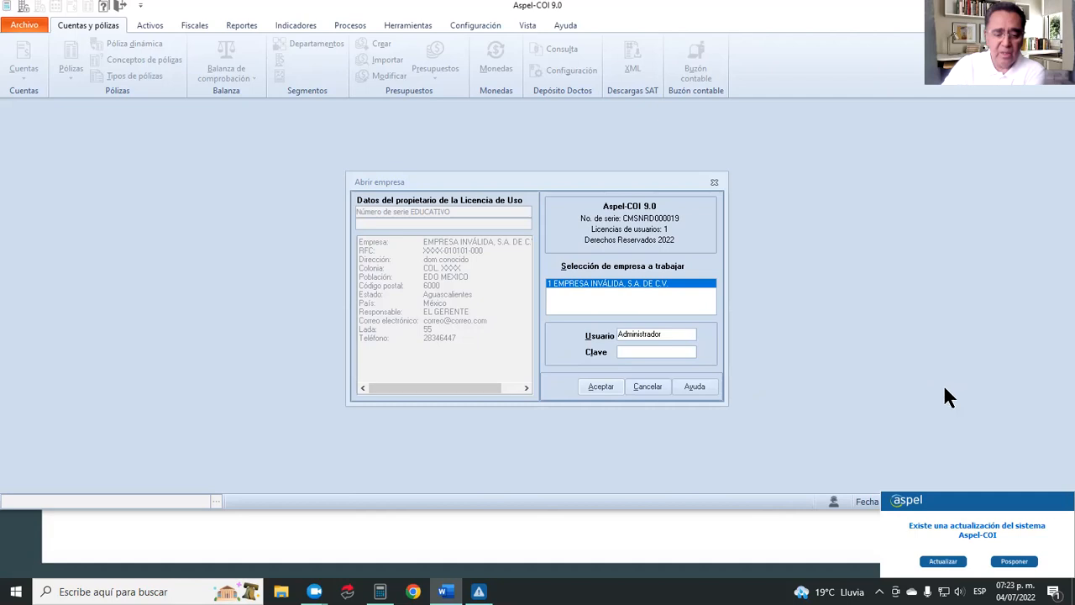
Postpone the available update and open EMPRESA INVÁLIDA, S.A. DE C.V. with the Administrador user.
left_click(1013, 561)
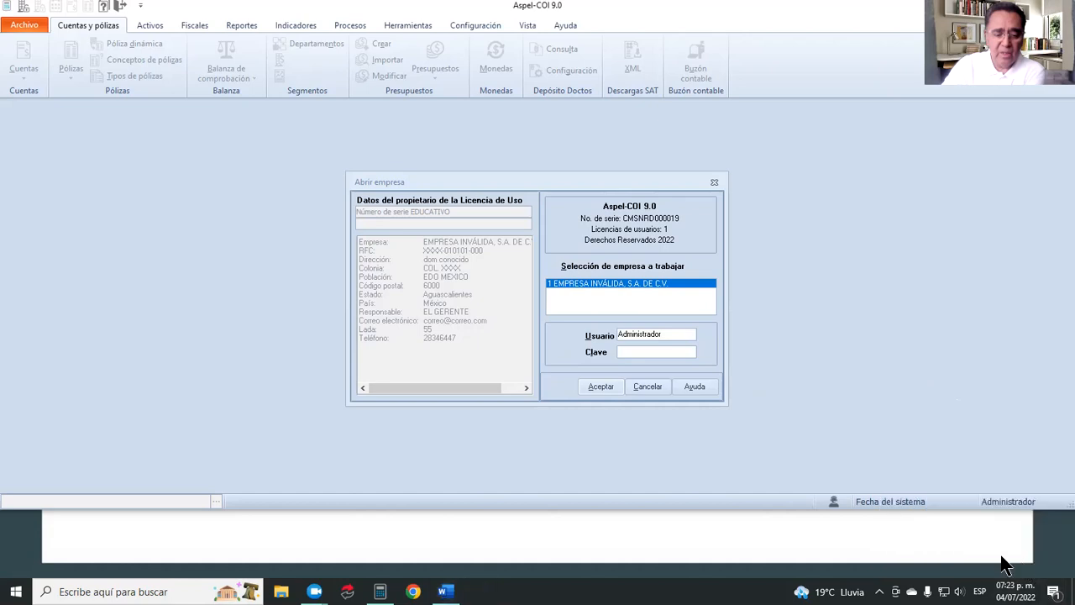
left_click(602, 386)
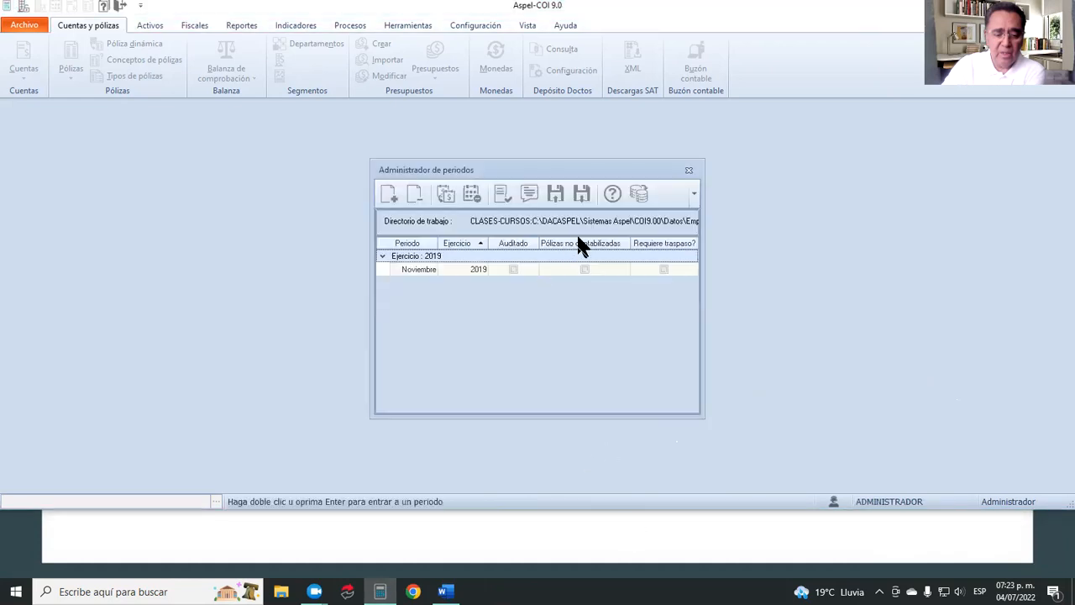
Switch the period manager's database connection to EJEMPLOS.
left_click(639, 189)
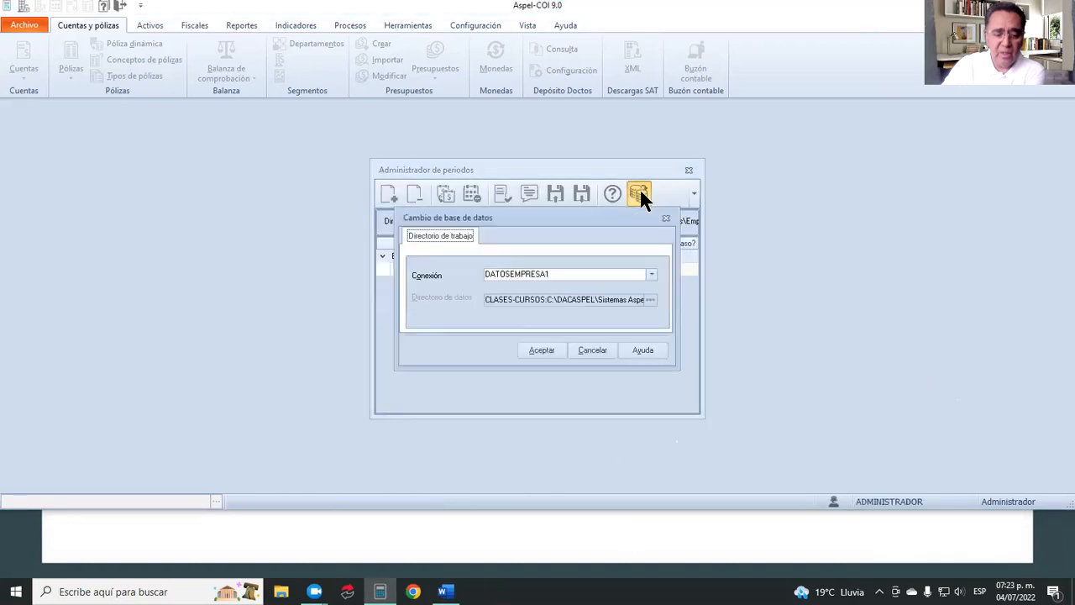
left_click(651, 274)
left_click(588, 289)
left_click(546, 346)
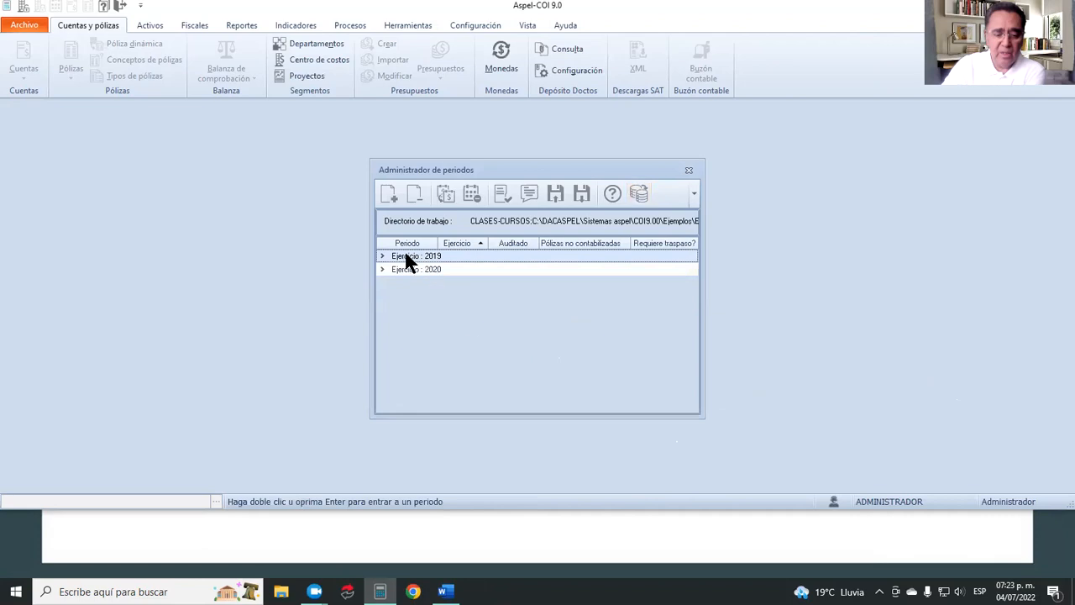
Expand fiscal year 2019, open its Ajuste period, and dismiss the information messages and the period manager.
left_click(381, 255)
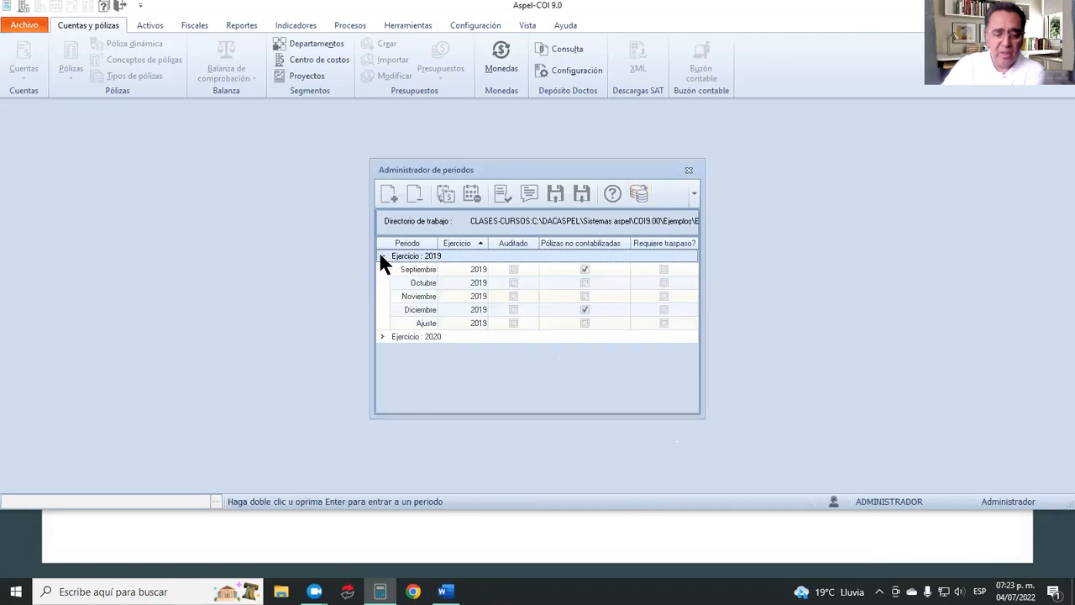
double_click(415, 314)
left_click(626, 318)
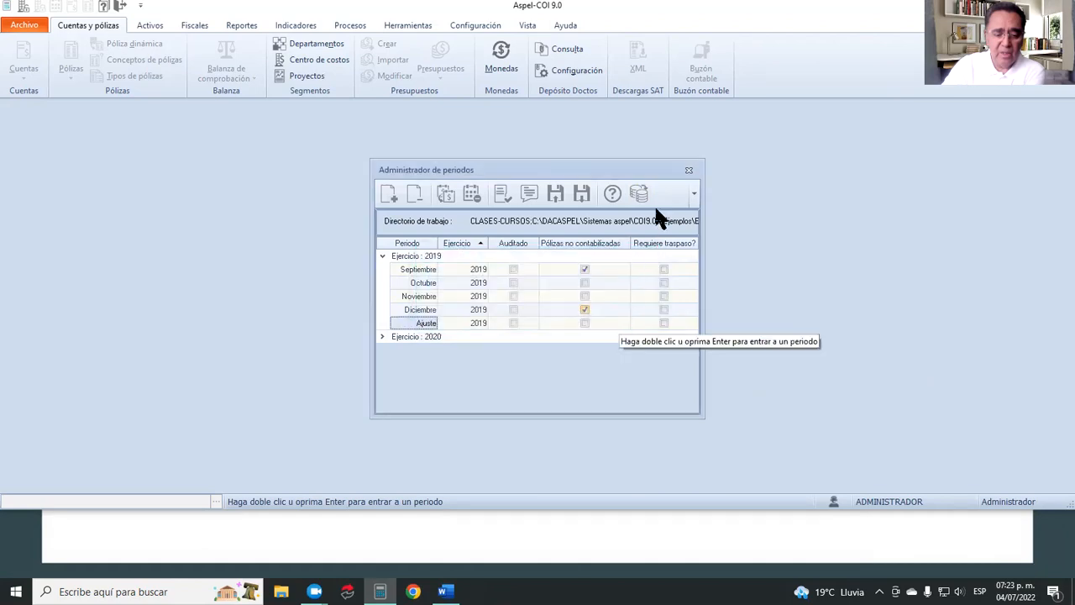
left_click(689, 172)
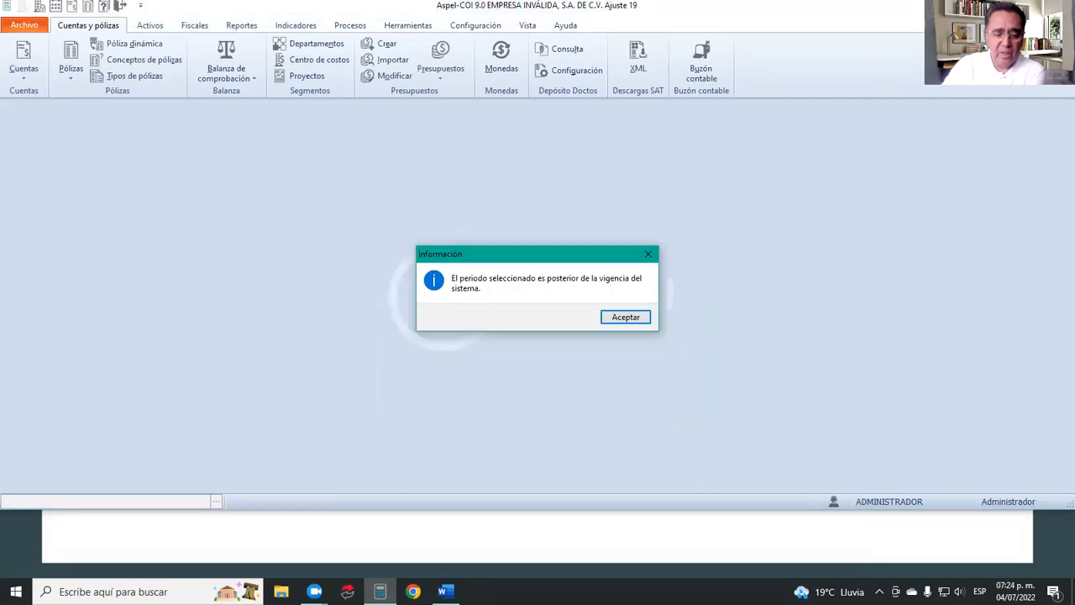
left_click(633, 317)
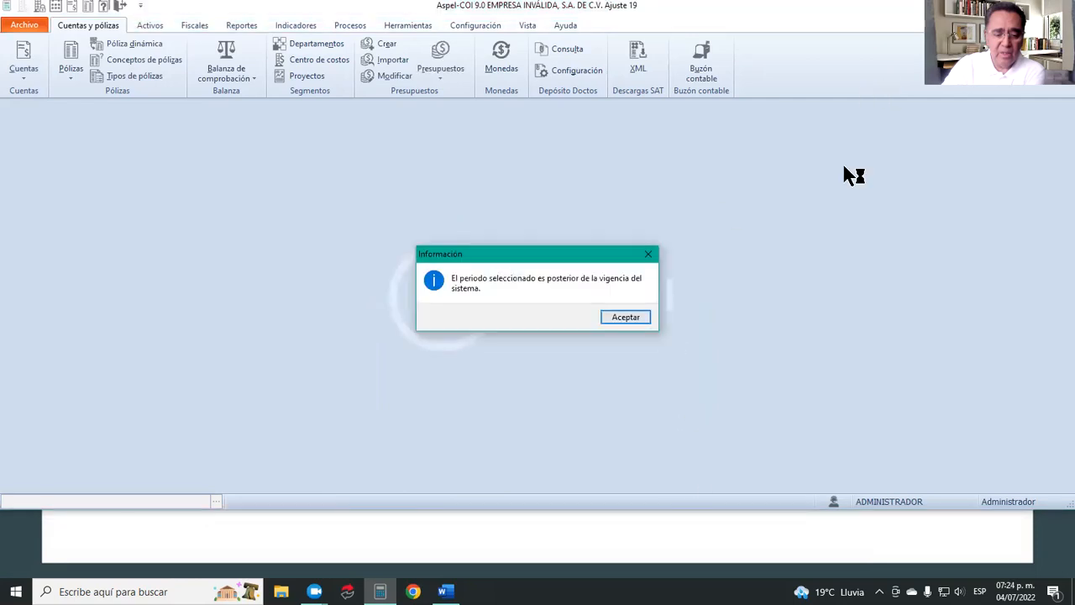
left_click(631, 317)
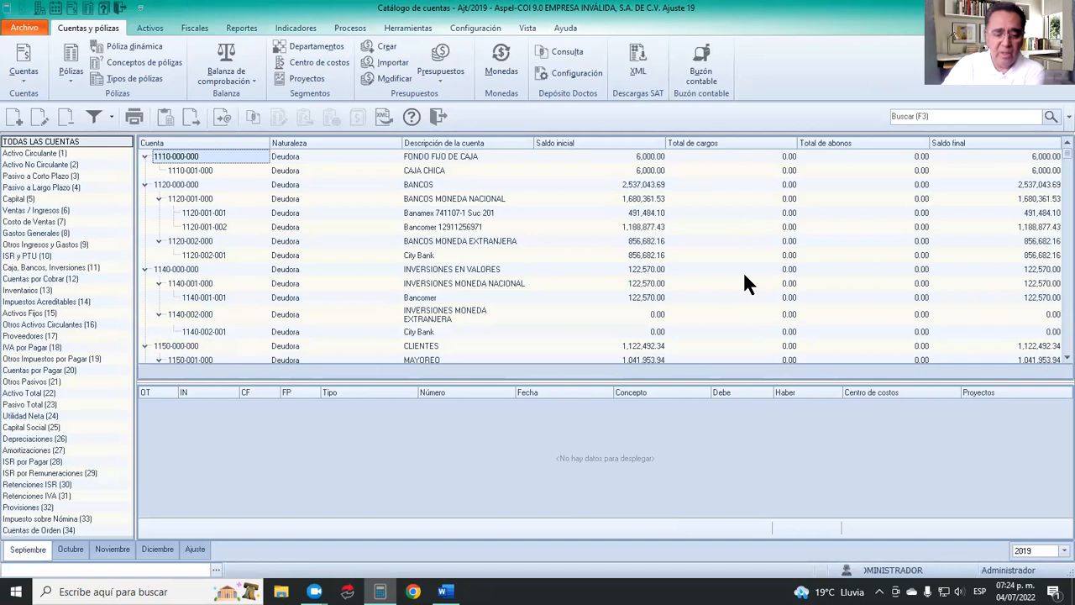
Open the Pólizas list for the current period and acknowledge the information message.
left_click(68, 76)
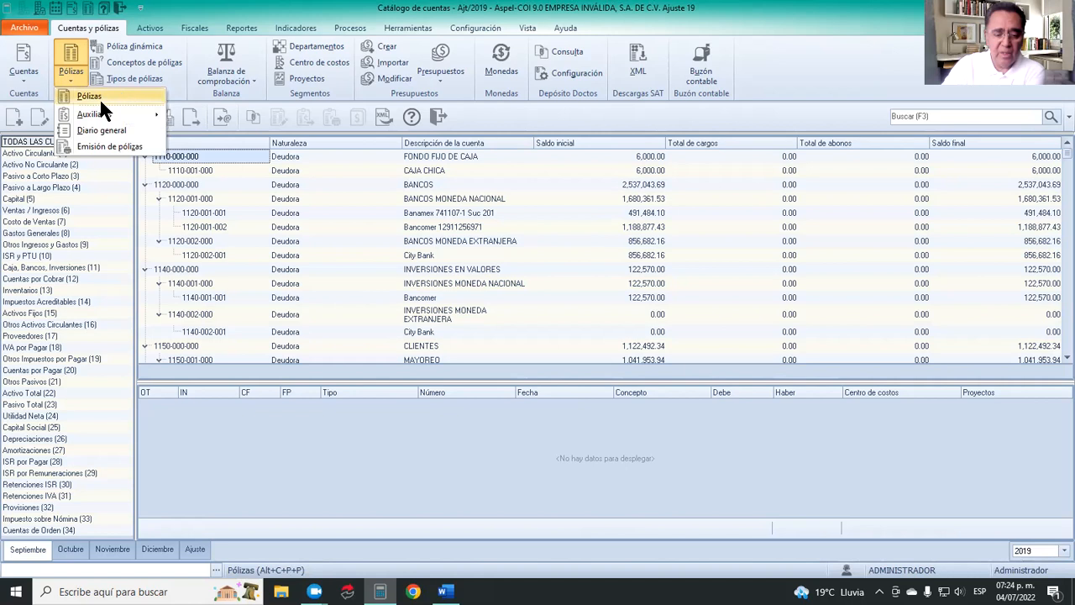
mouse_move(94, 119)
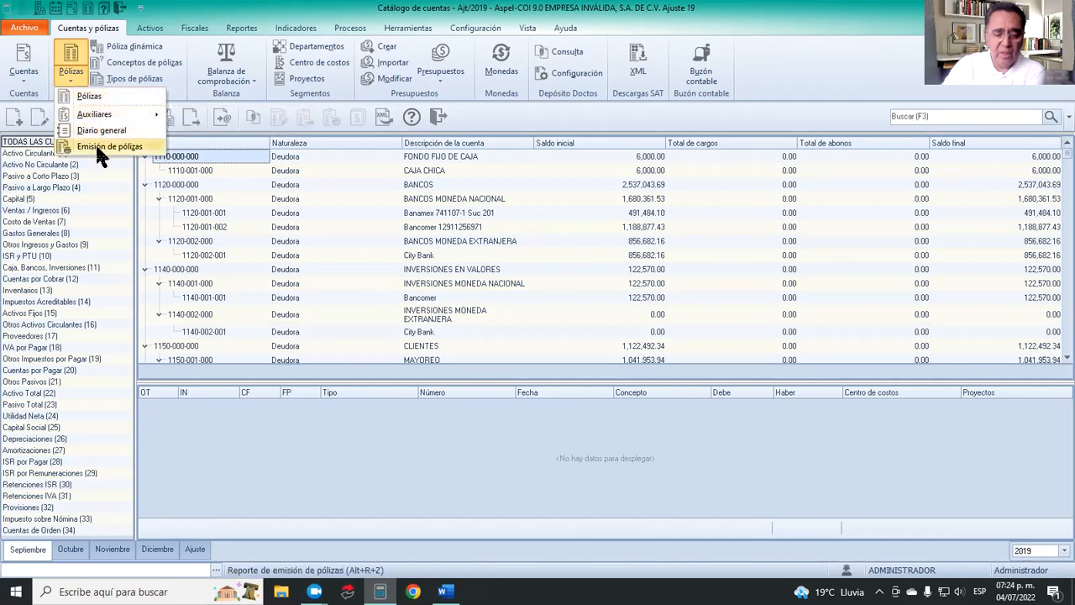
left_click(72, 55)
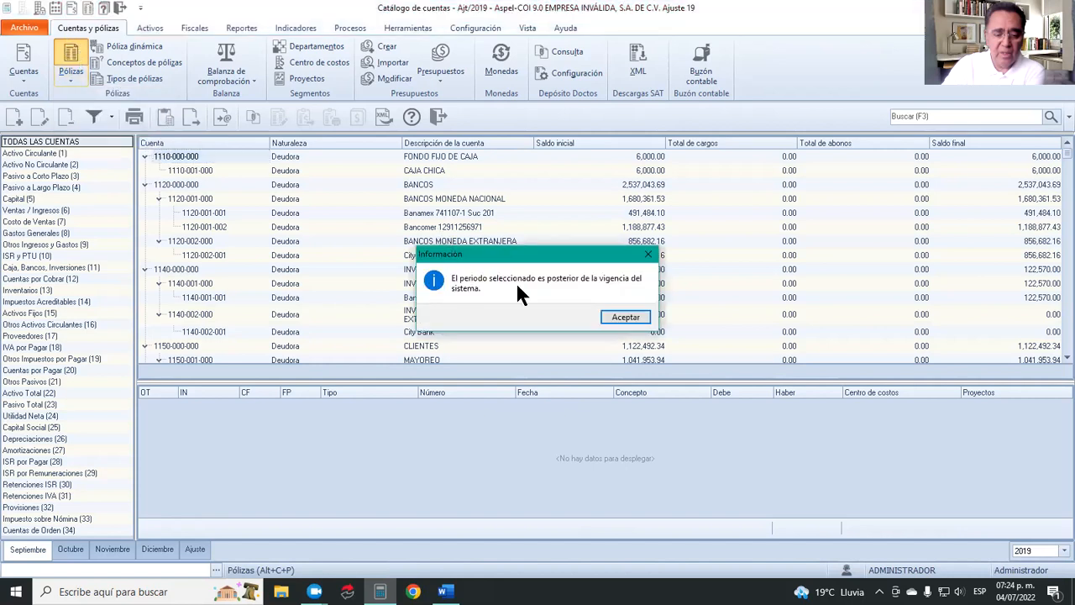
left_click(619, 319)
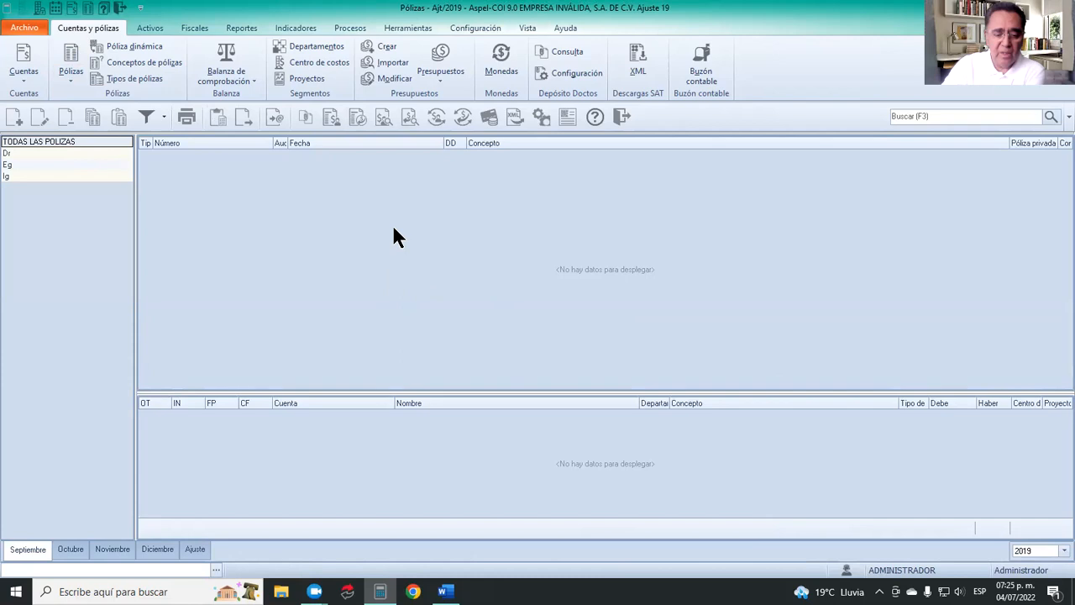
Try to display the 2019 pólizas for Ajuste, Diciembre and Noviembre, acknowledging the message each time.
left_click(195, 549)
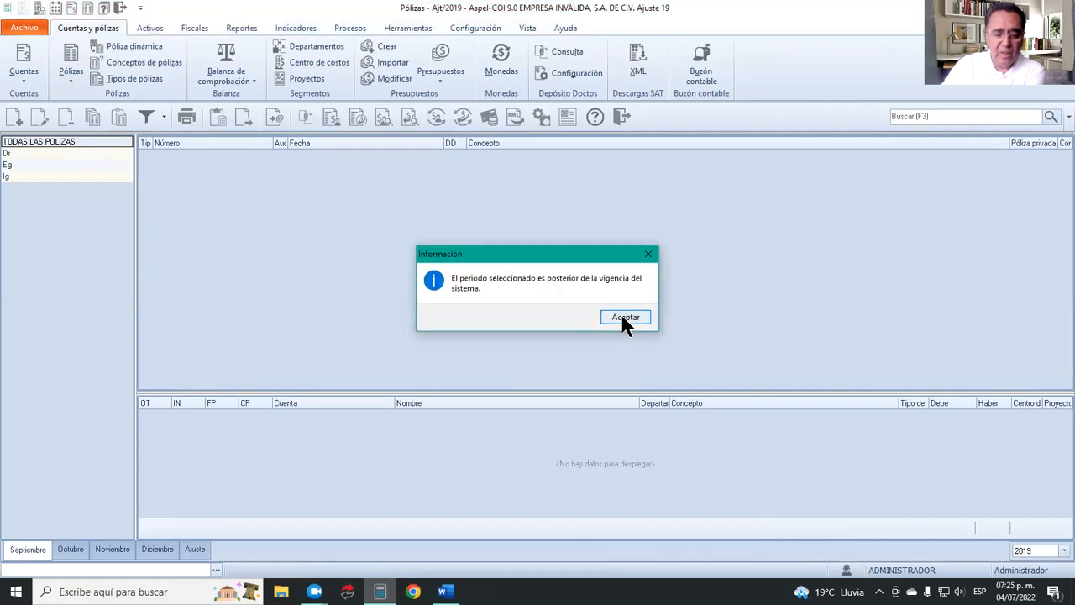
left_click(616, 320)
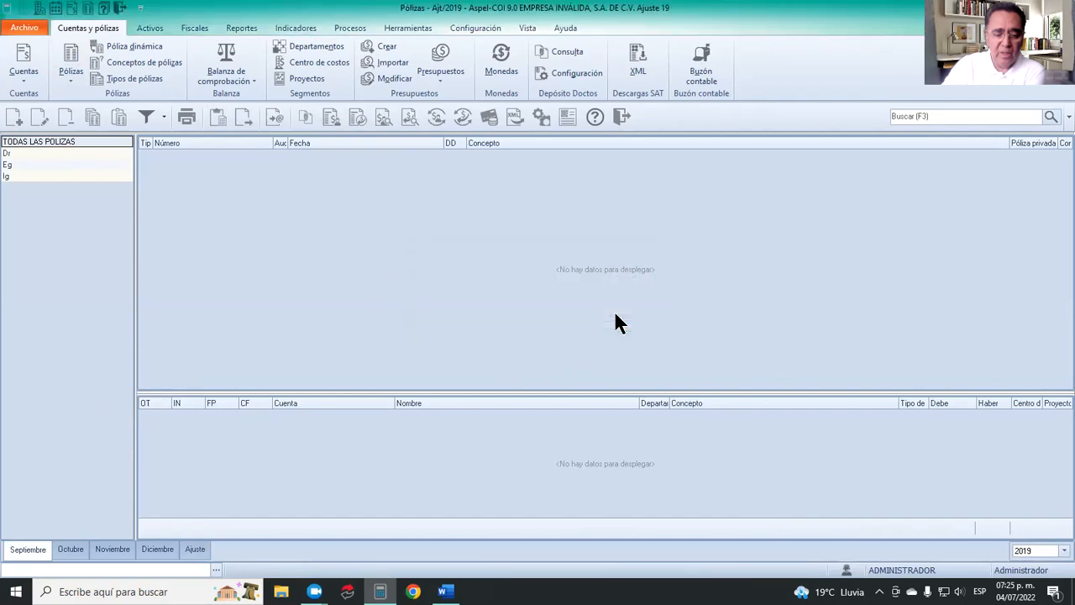
left_click(165, 553)
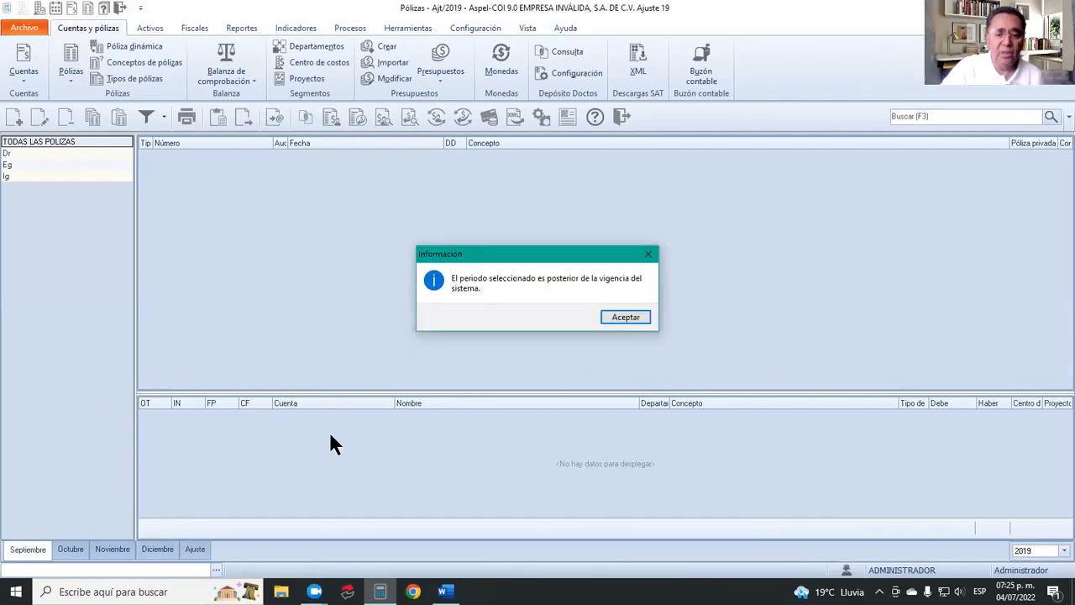
left_click(621, 318)
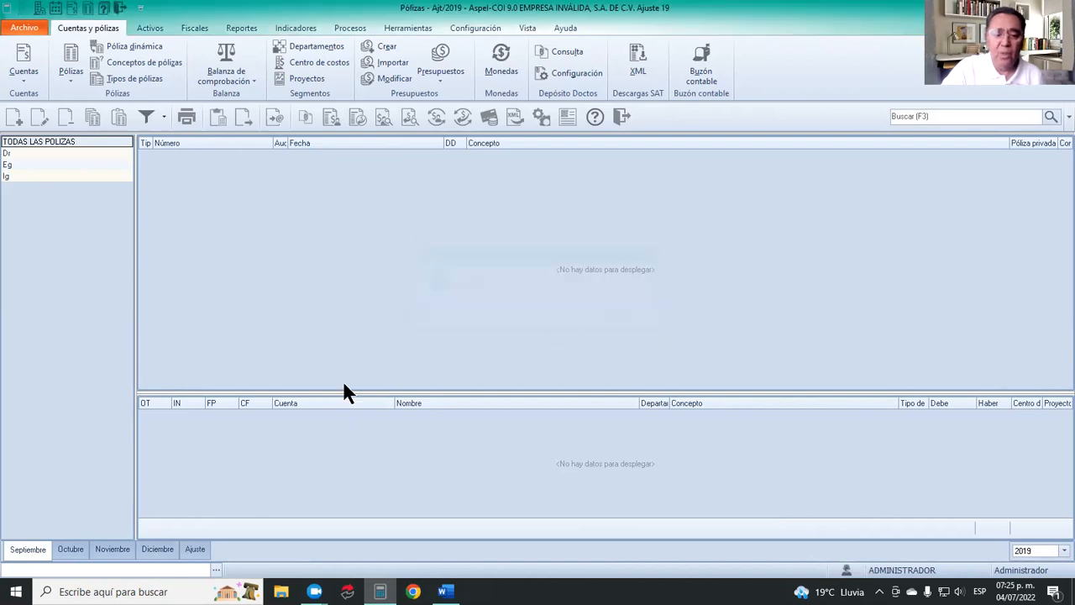
left_click(116, 550)
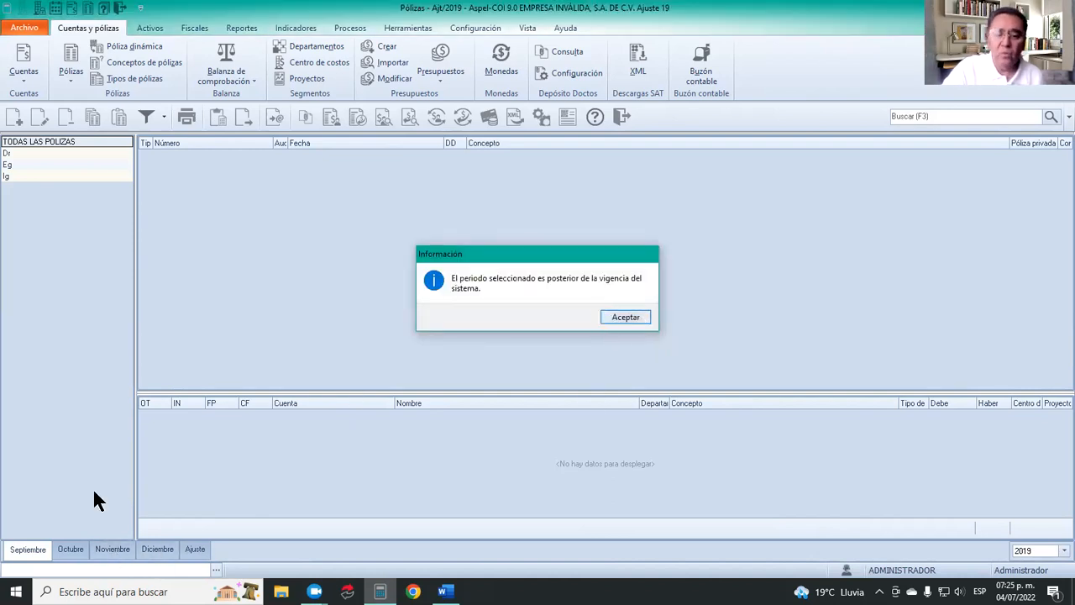
left_click(610, 317)
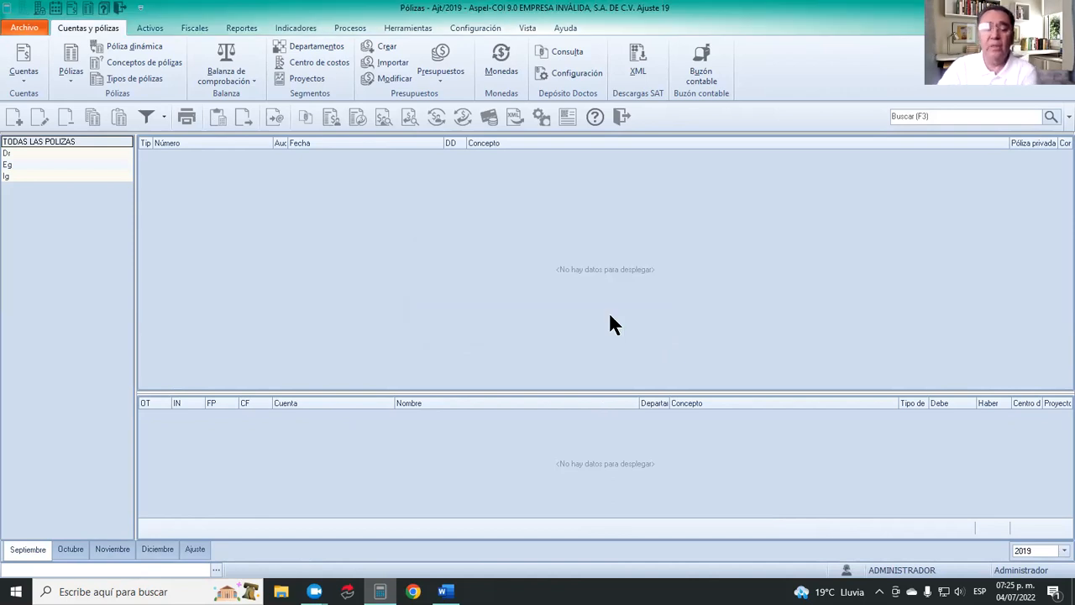
Change the fiscal year of the Pólizas list to 2020 and return it to 2019, acknowledging the messages.
left_click(1060, 552)
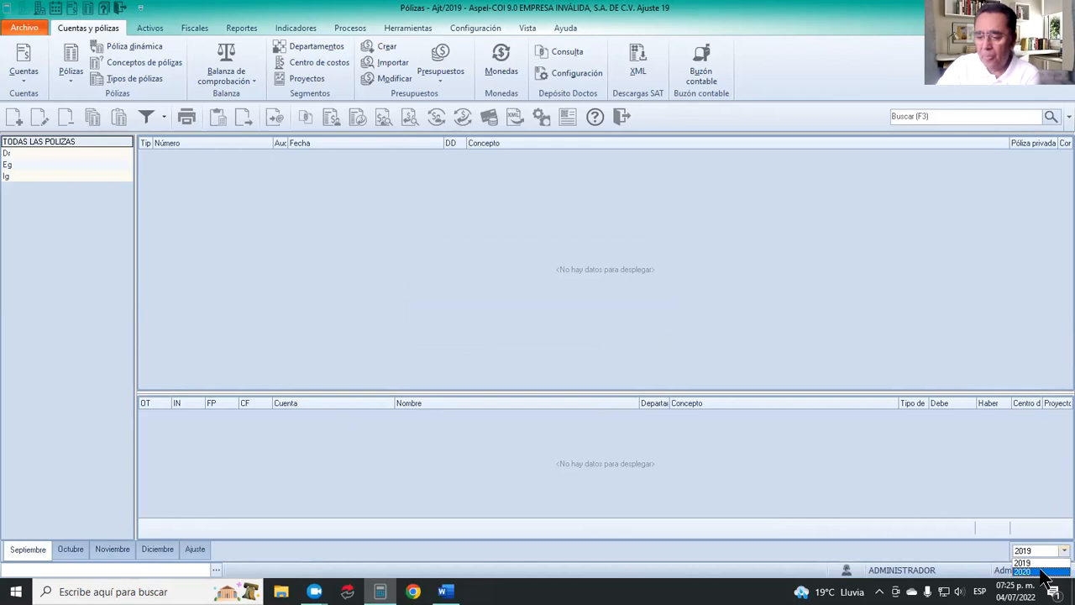
left_click(1025, 571)
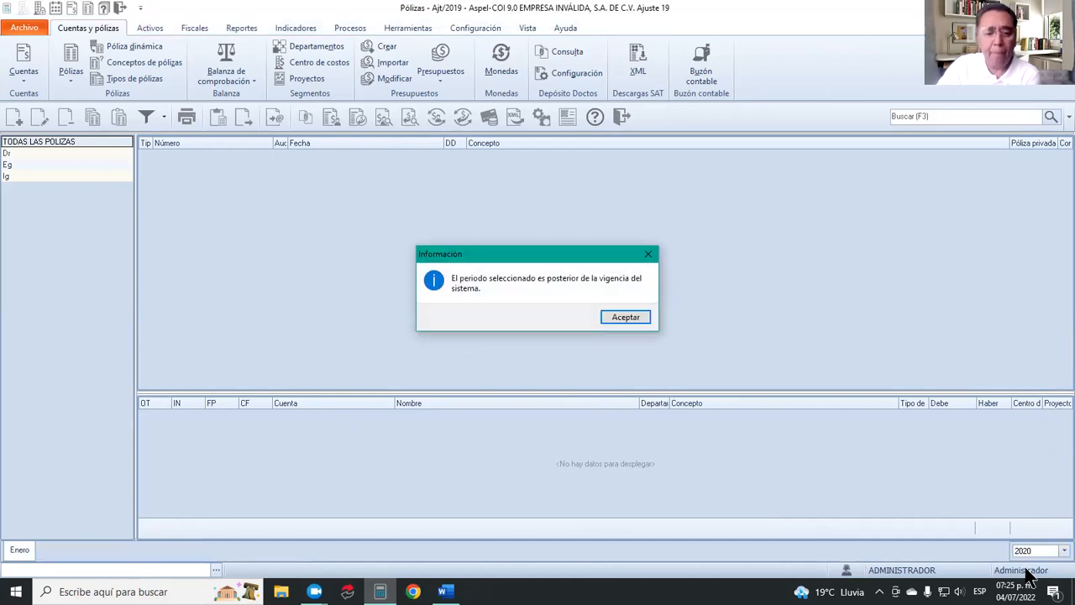
left_click(626, 317)
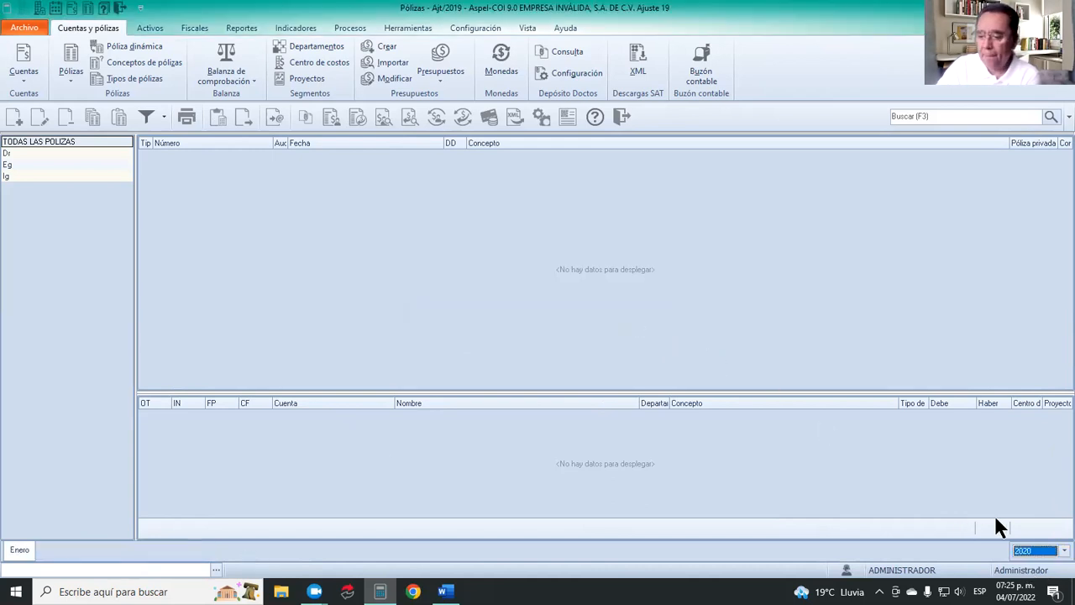
left_click(1056, 551)
left_click(1041, 562)
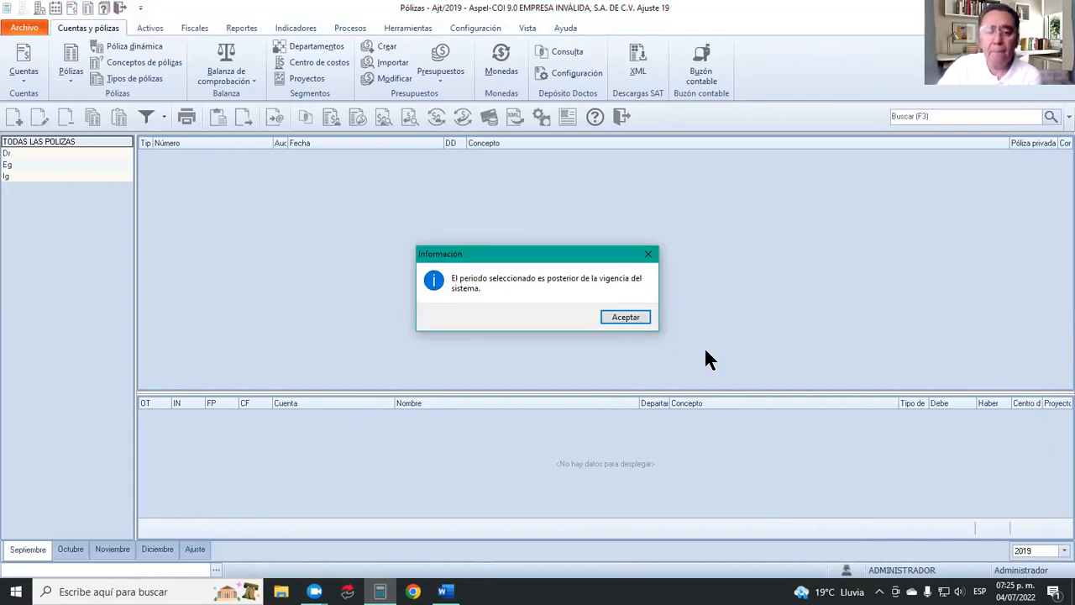
left_click(629, 313)
left_click(629, 311)
left_click(630, 313)
left_click(630, 315)
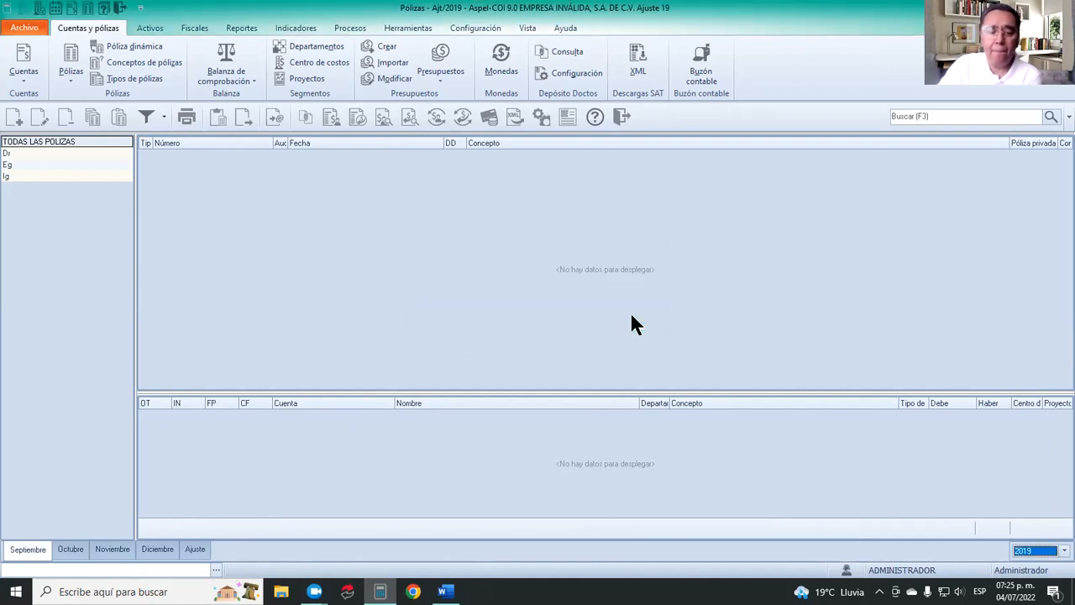
Try to add a new póliza, and close both the Pólizas and Catálogo de cuentas windows.
left_click(11, 117)
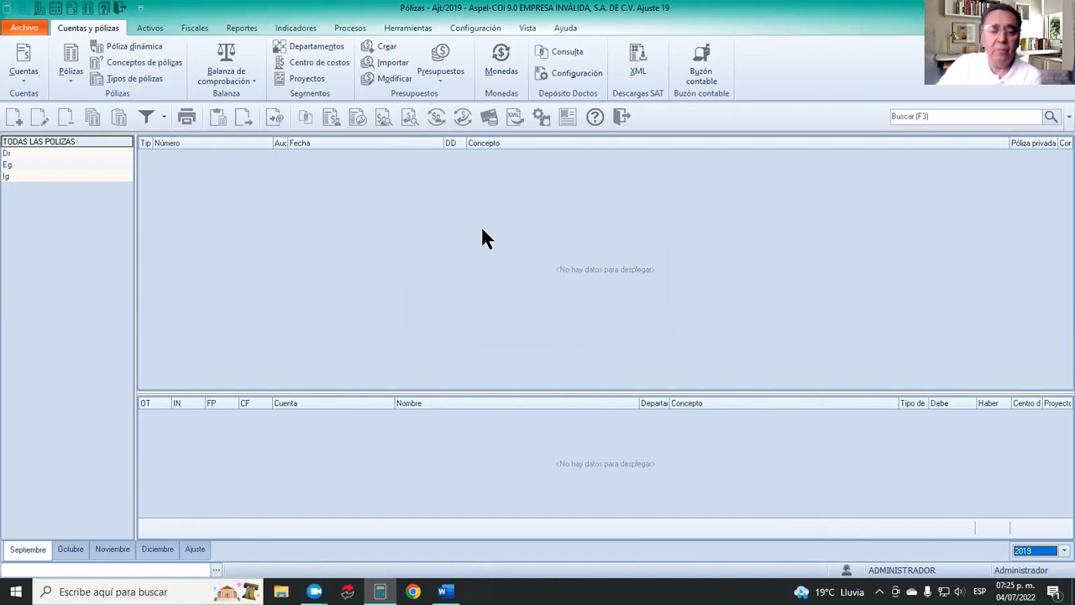
left_click(14, 118)
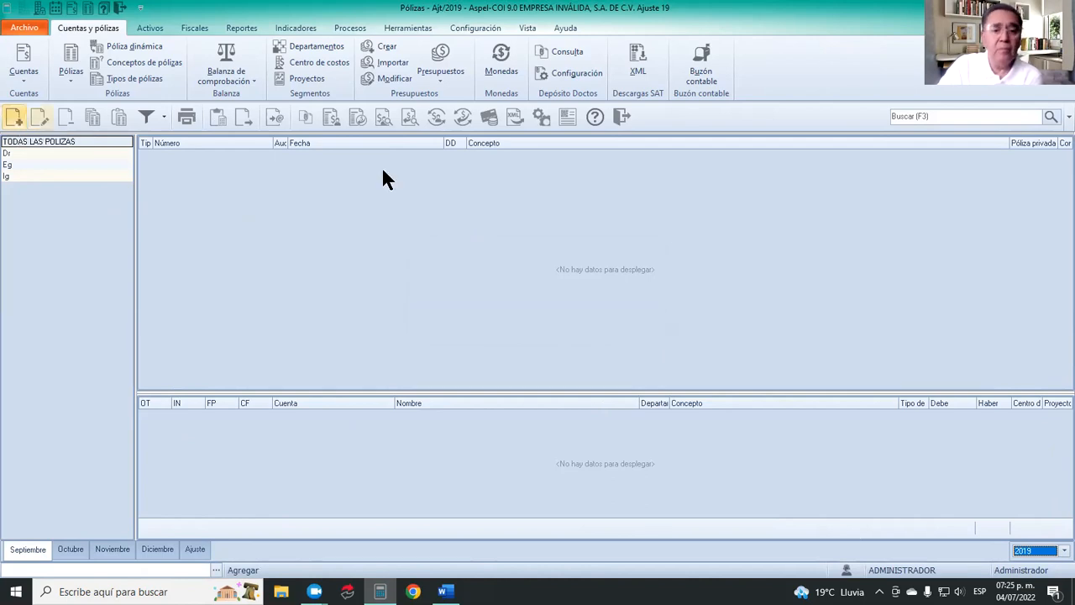
left_click(619, 115)
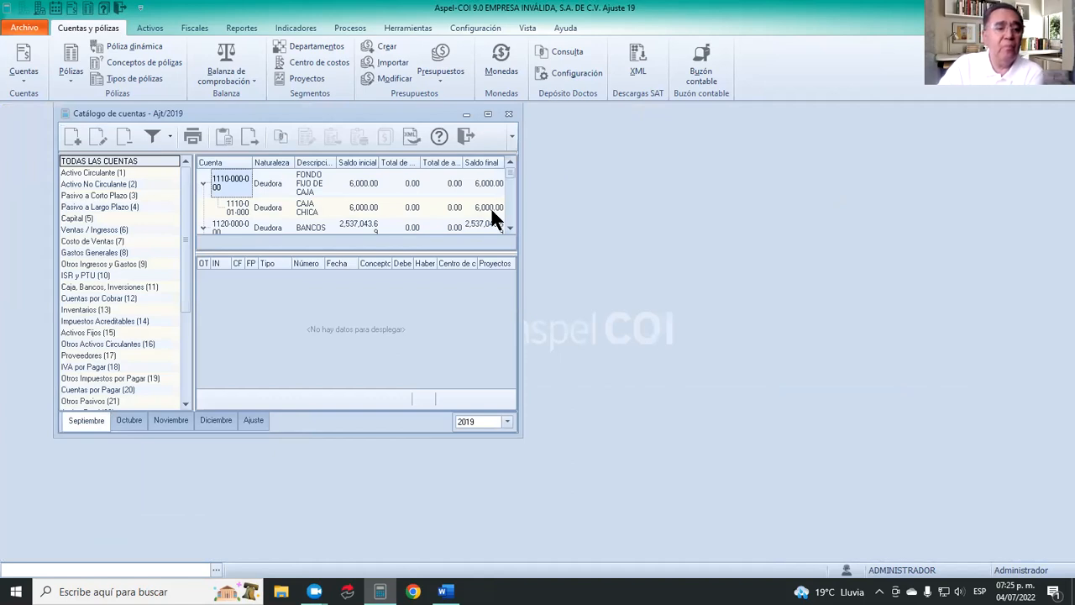
left_click(509, 114)
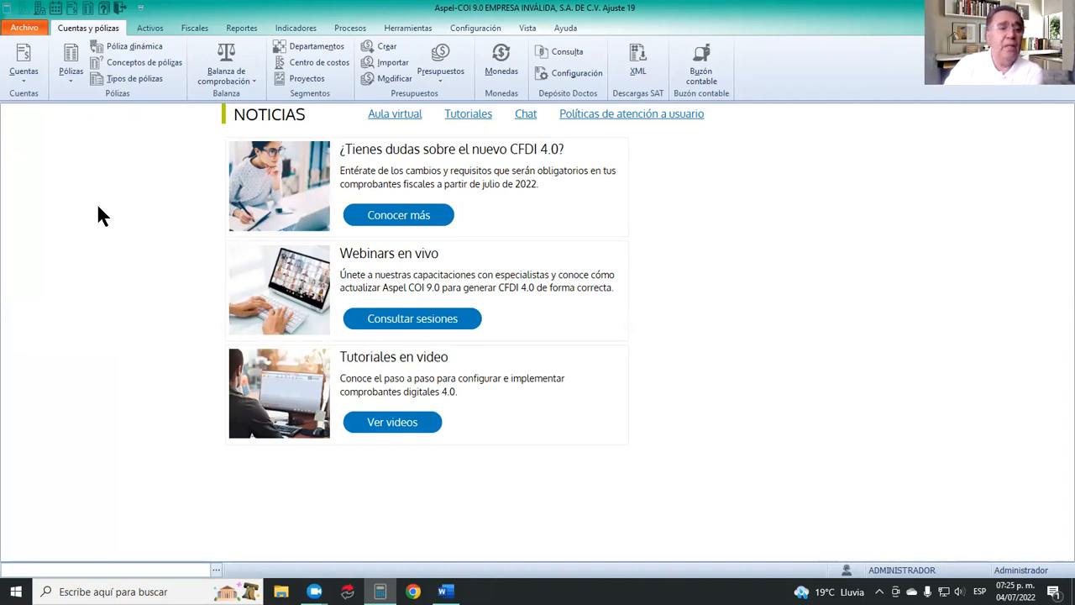
Close the current company and reopen it to return to the period manager.
left_click(34, 10)
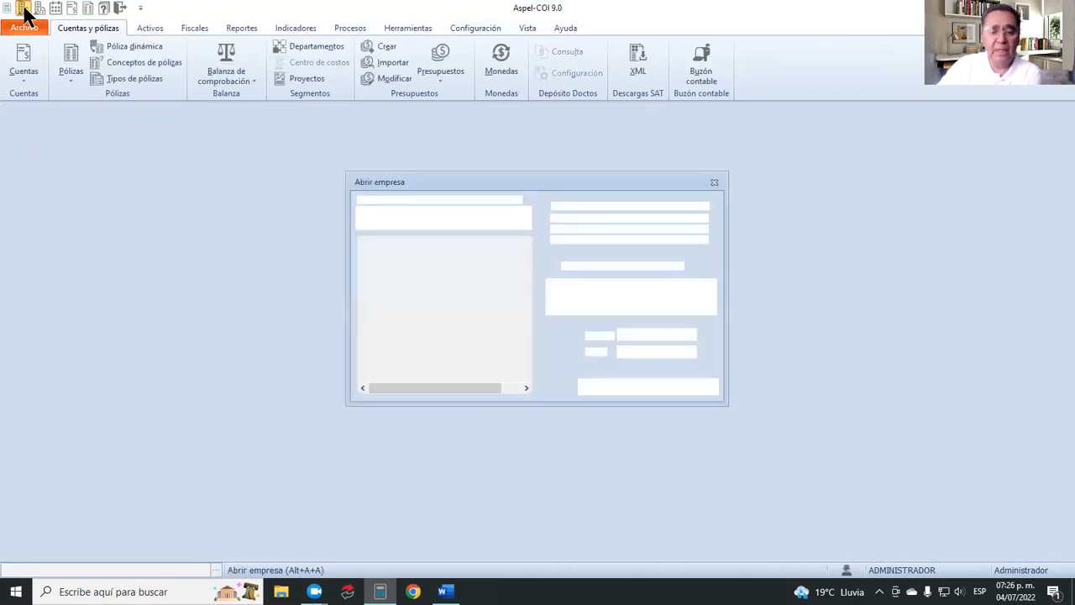
left_click(601, 385)
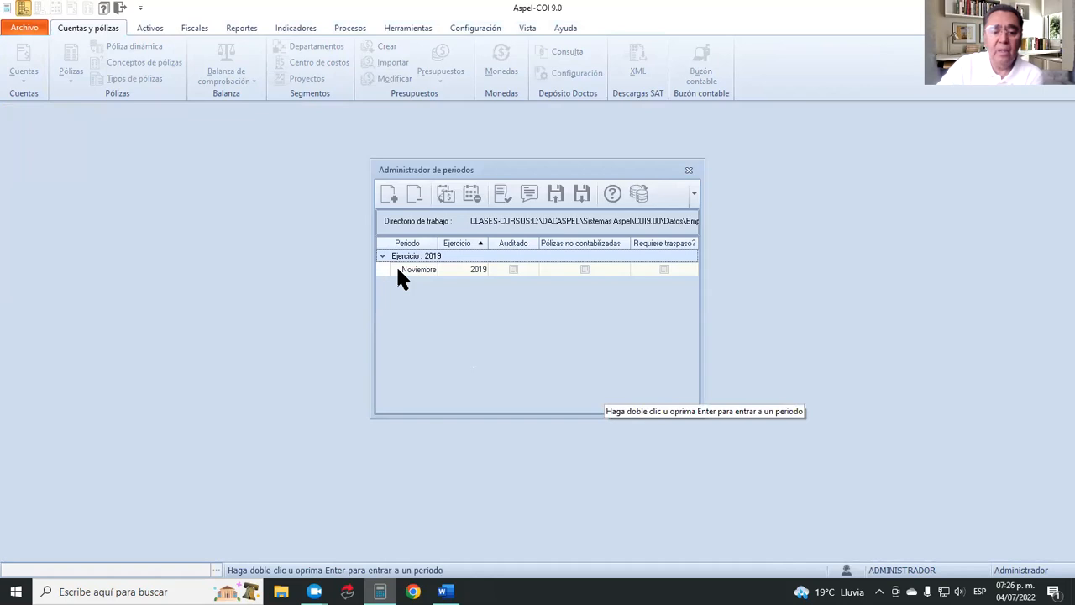
Set the working database connection to EJEMPLOS again for the reopened company.
left_click(640, 195)
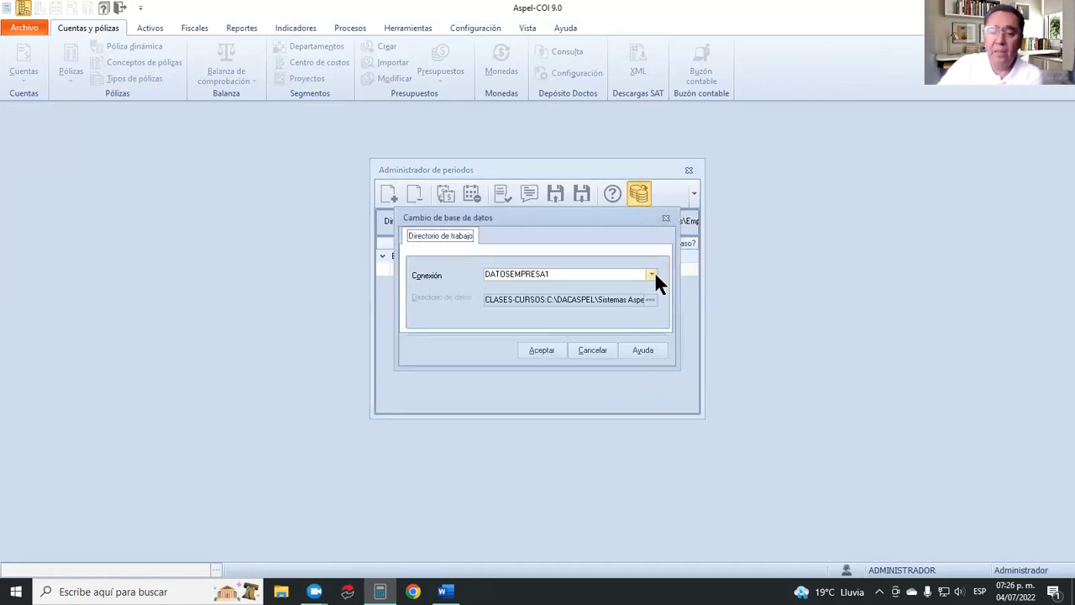
left_click(652, 274)
left_click(584, 288)
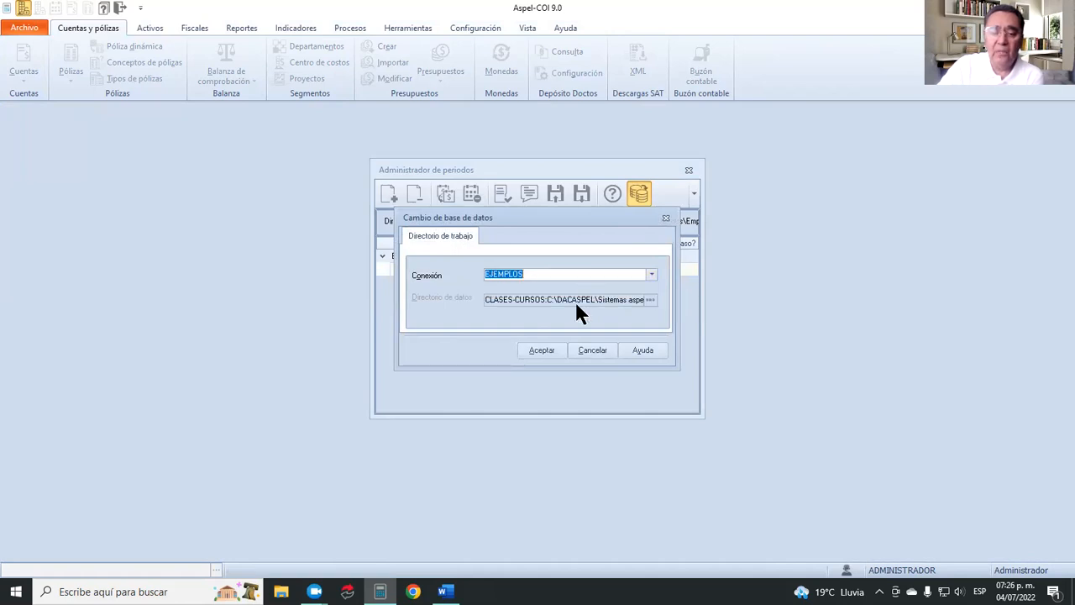
left_click(541, 349)
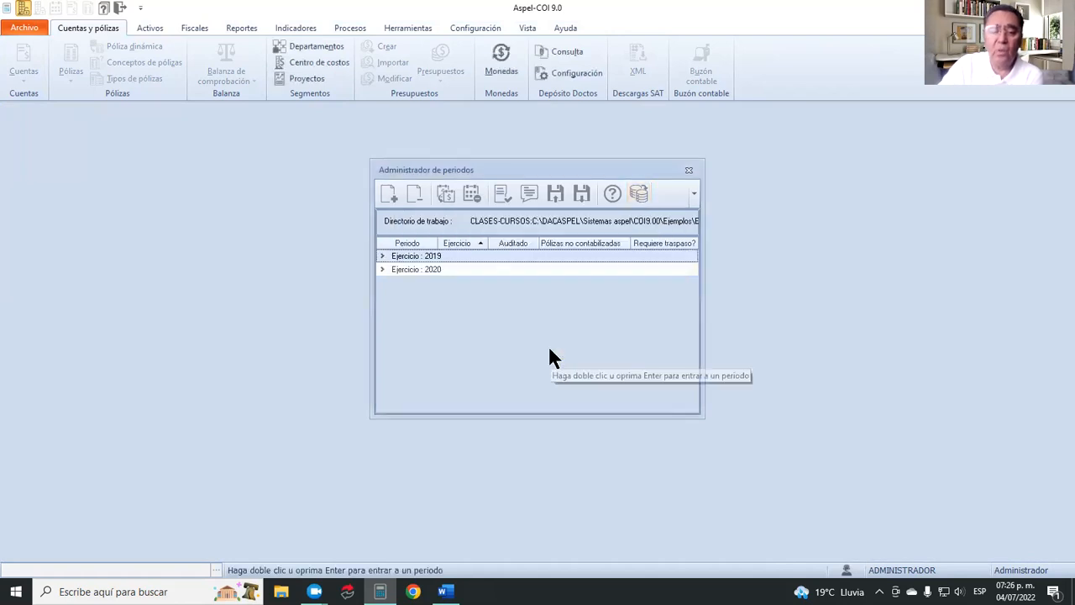
Expand fiscal year 2019 in the period manager and enter the December period, acknowledging the messages.
left_click(382, 256)
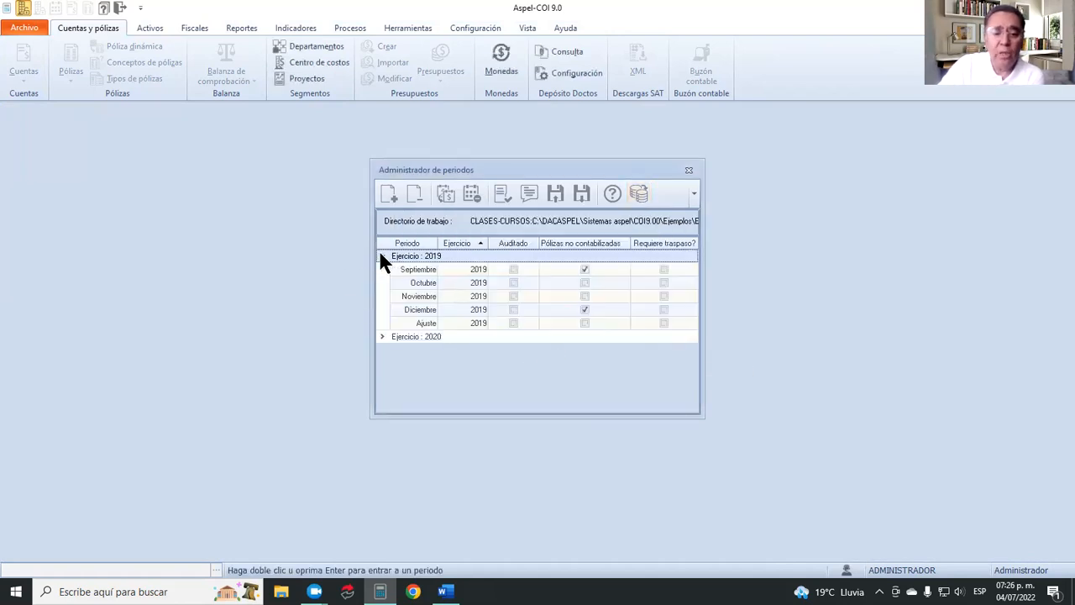
double_click(428, 310)
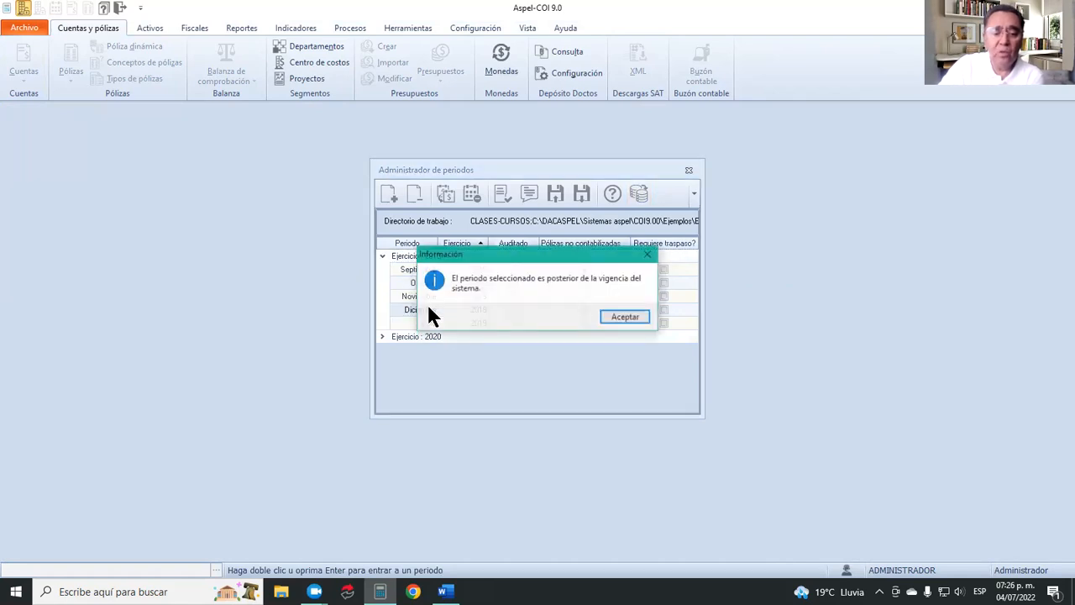
left_click(628, 316)
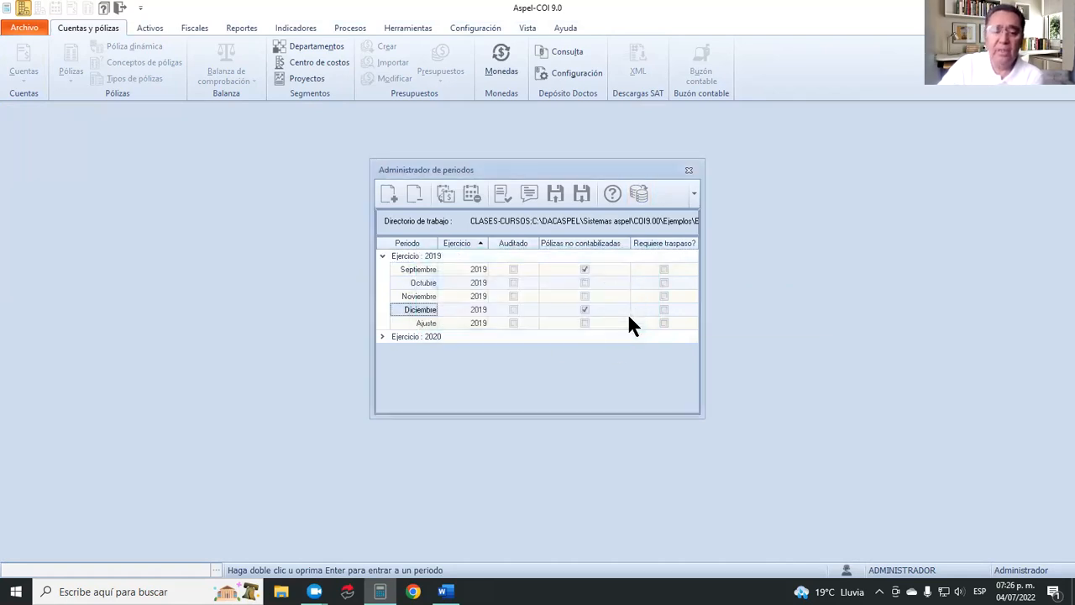
double_click(443, 308)
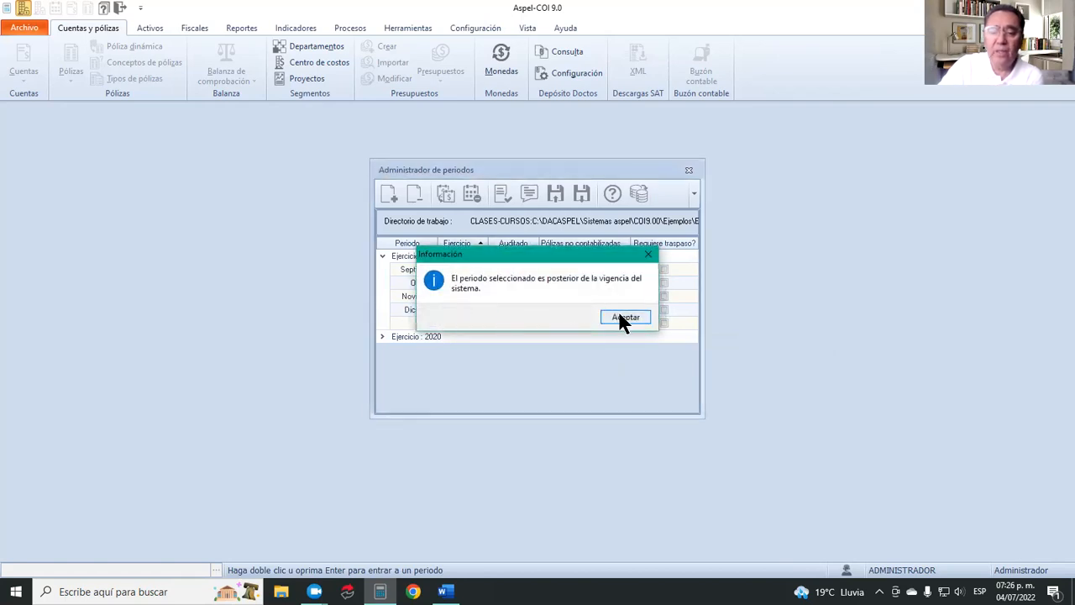
left_click(619, 317)
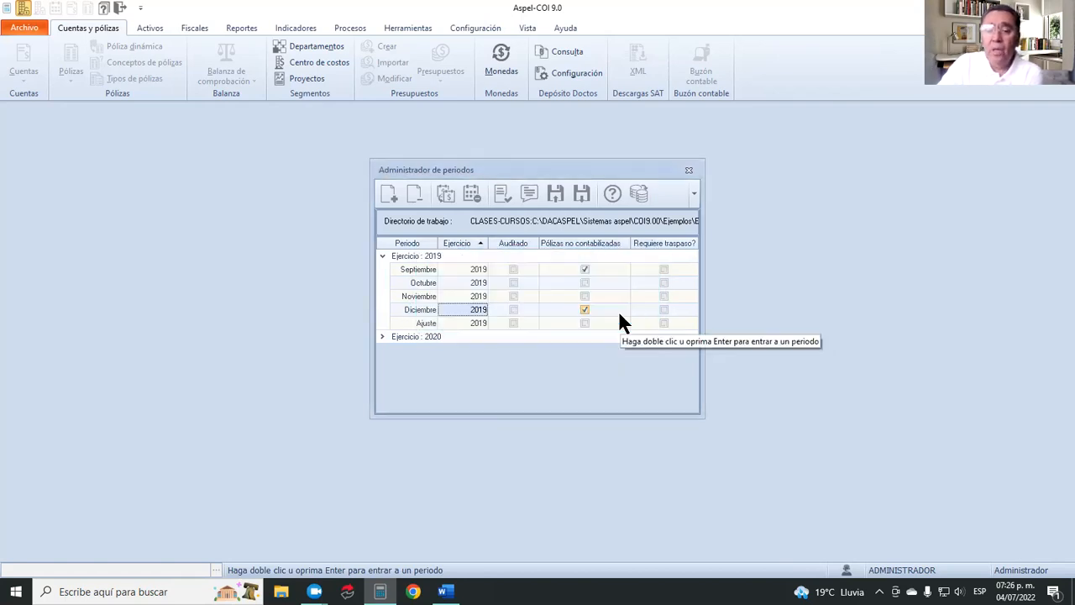
Close the period manager and open the Pólizas list, acknowledging the messages.
left_click(687, 172)
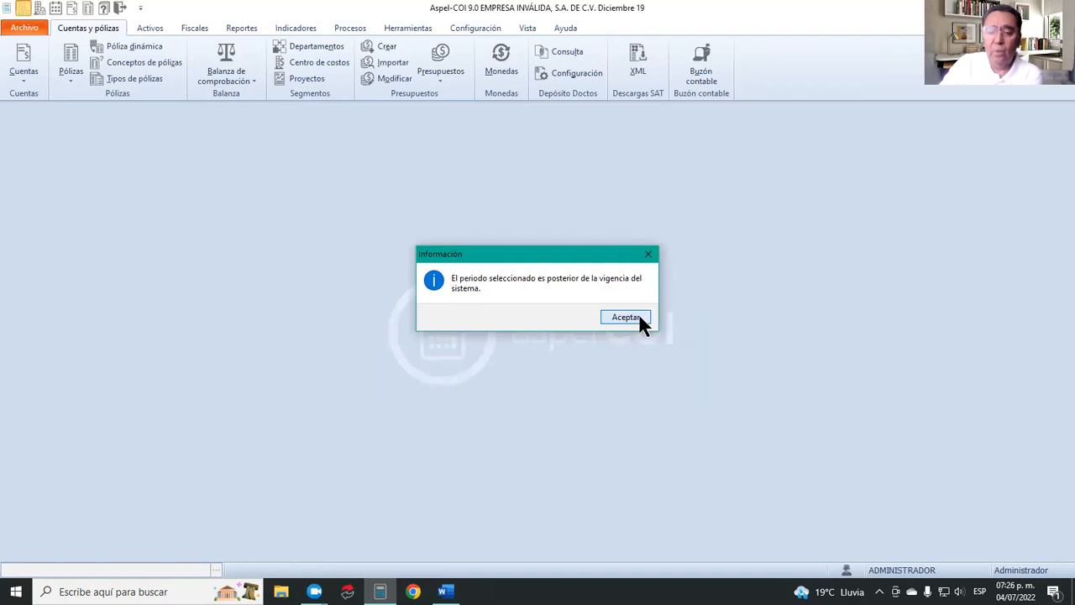
left_click(638, 317)
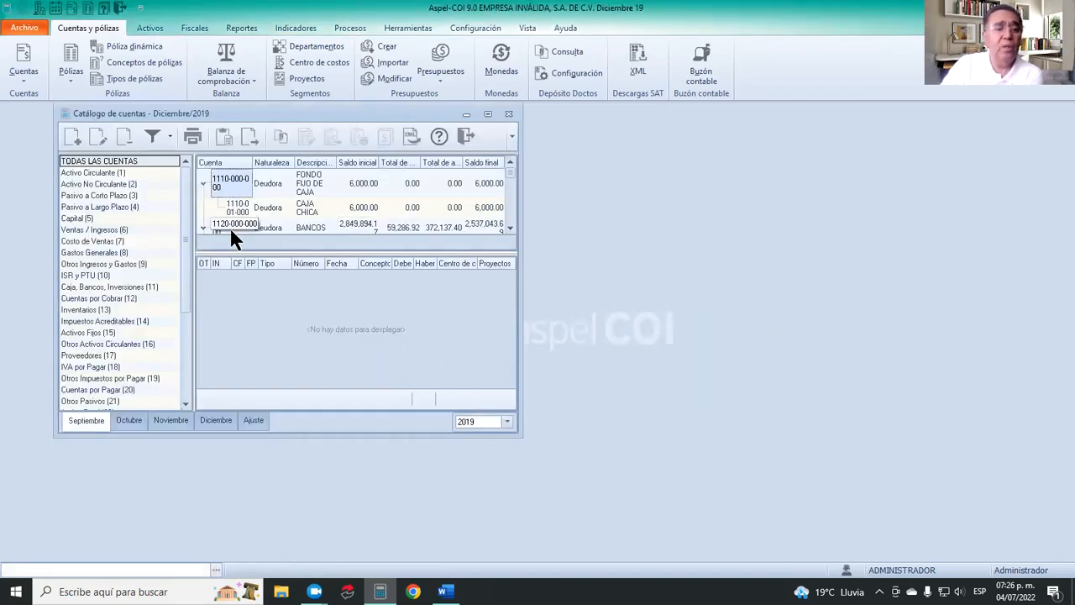
left_click(70, 61)
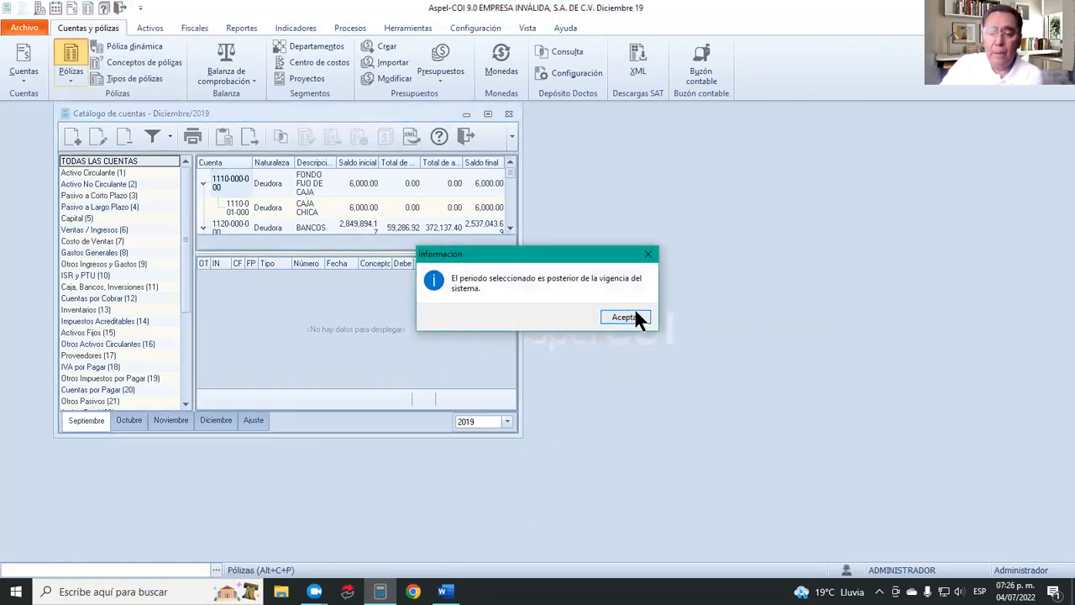
left_click(636, 313)
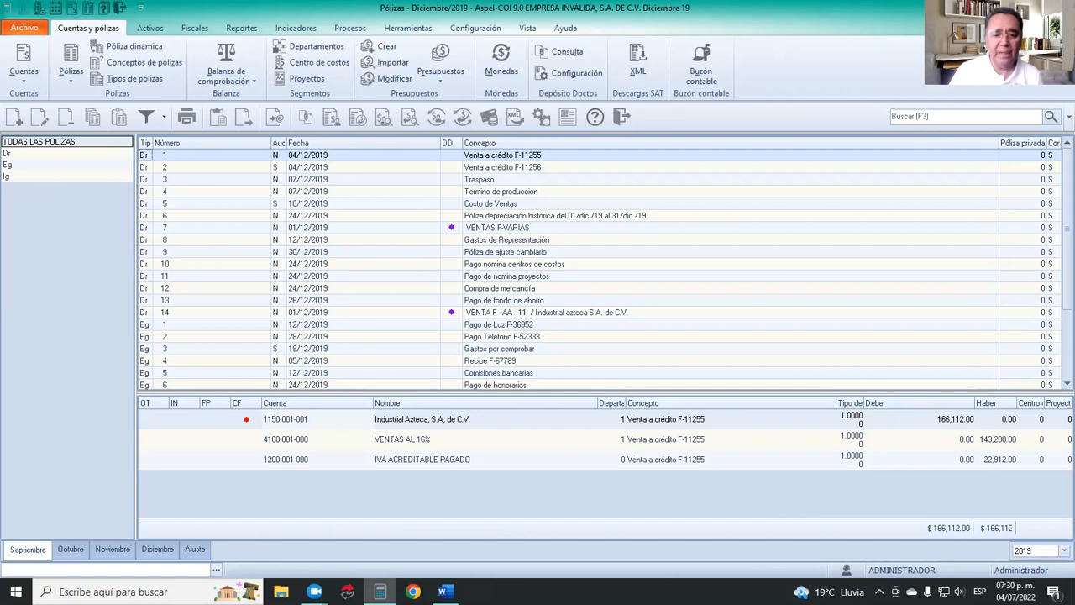
Copy the Dr póliza number 11, "Pago de nomina proyectos".
left_click(560, 276)
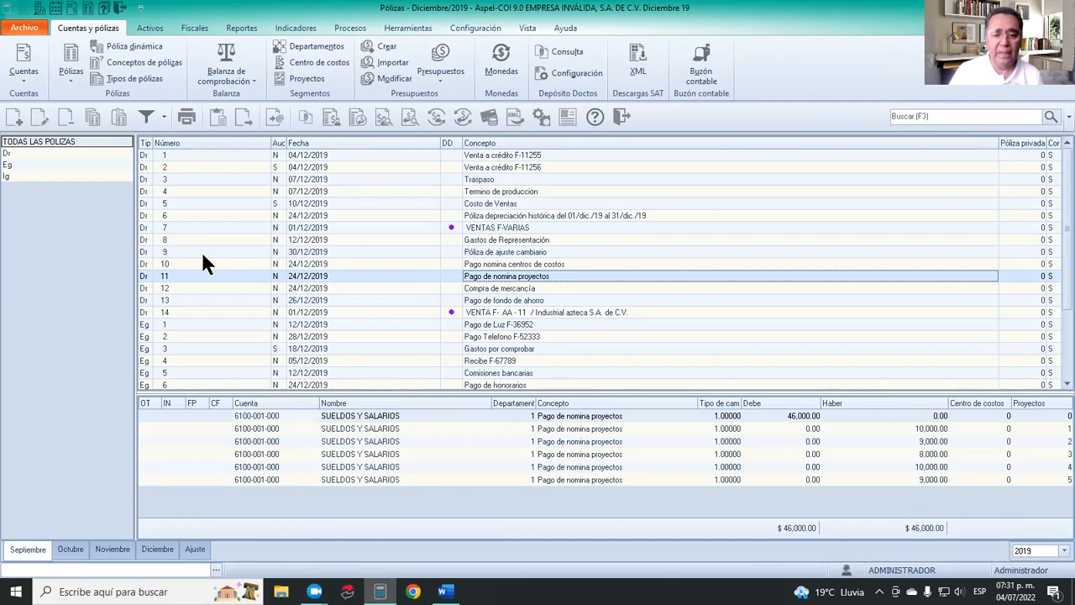
left_click(95, 118)
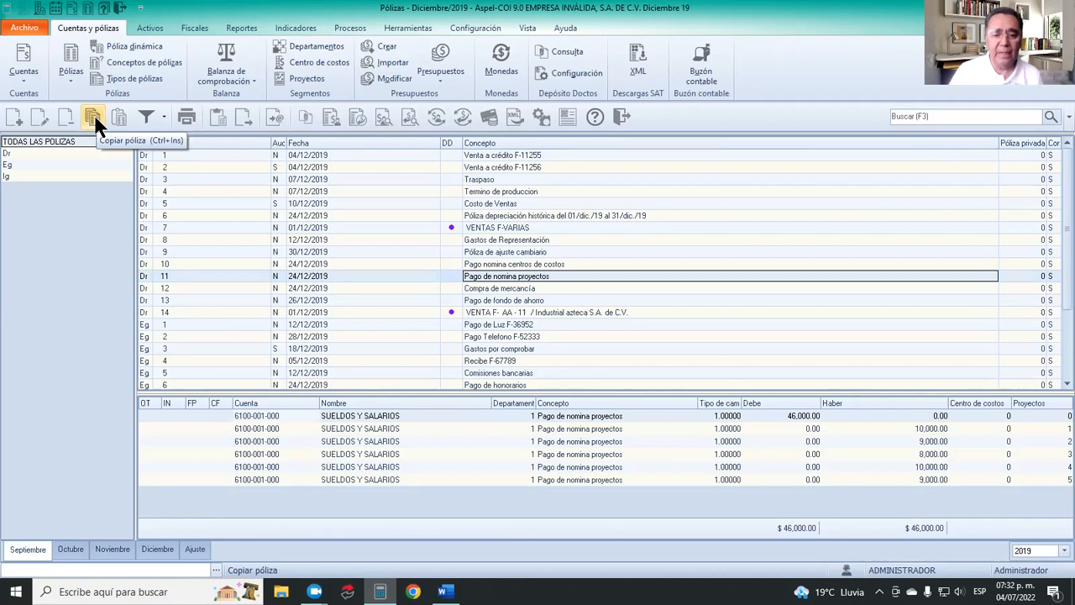
Try to switch the Pólizas list to the Ajuste, Octubre, Noviembre and Diciembre periods, acknowledging each message.
left_click(195, 547)
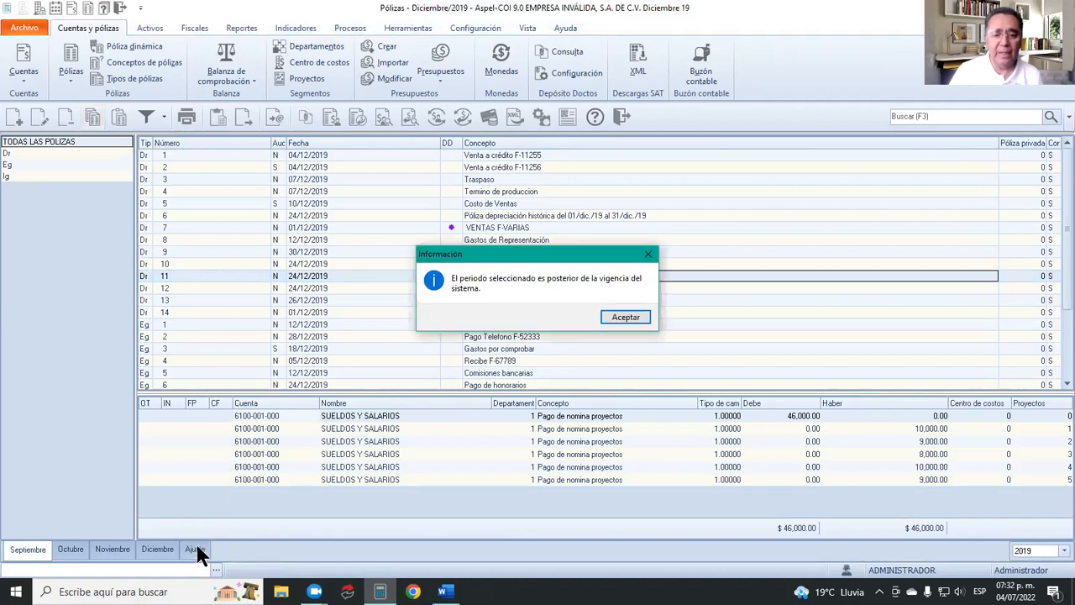
left_click(612, 317)
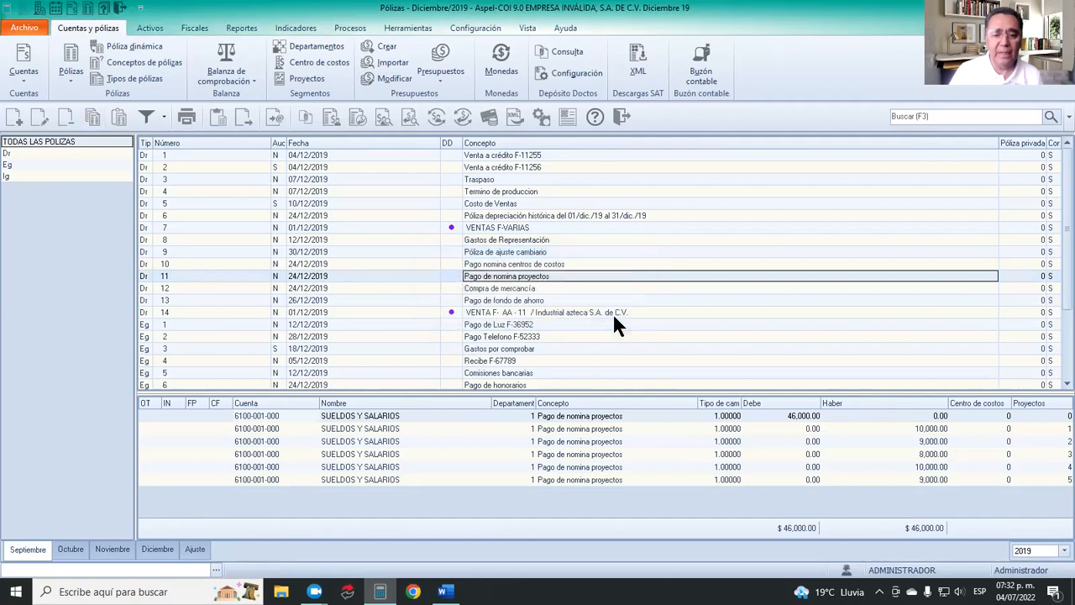
left_click(69, 548)
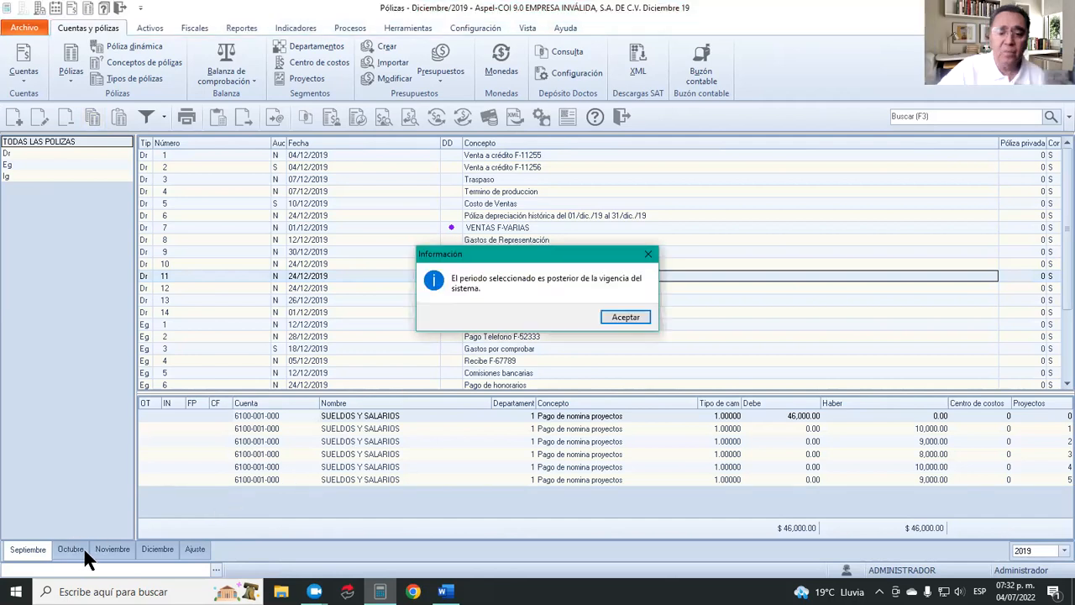
left_click(618, 316)
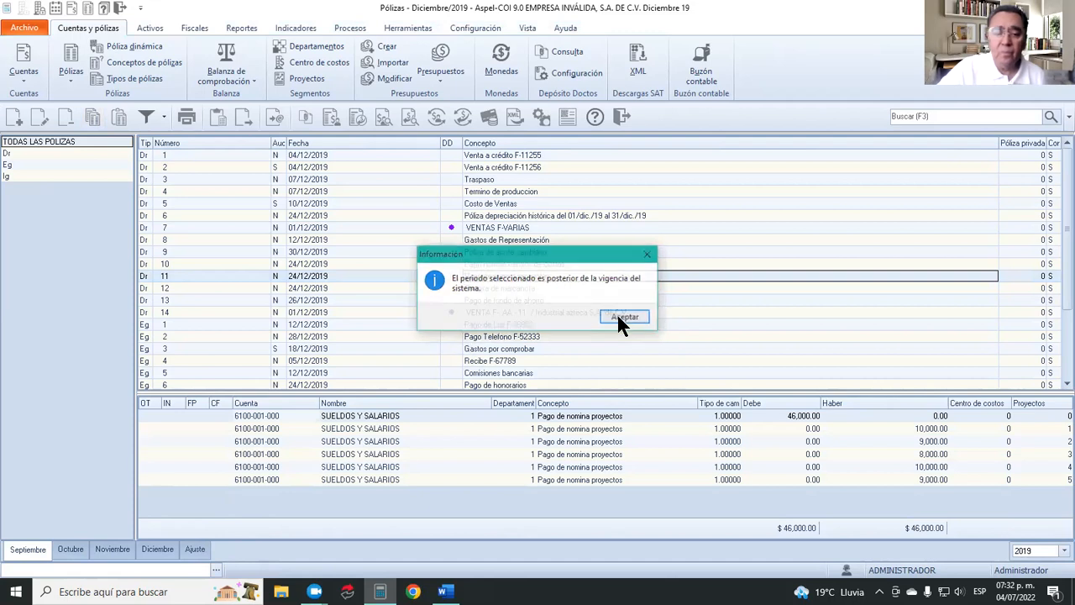
left_click(618, 317)
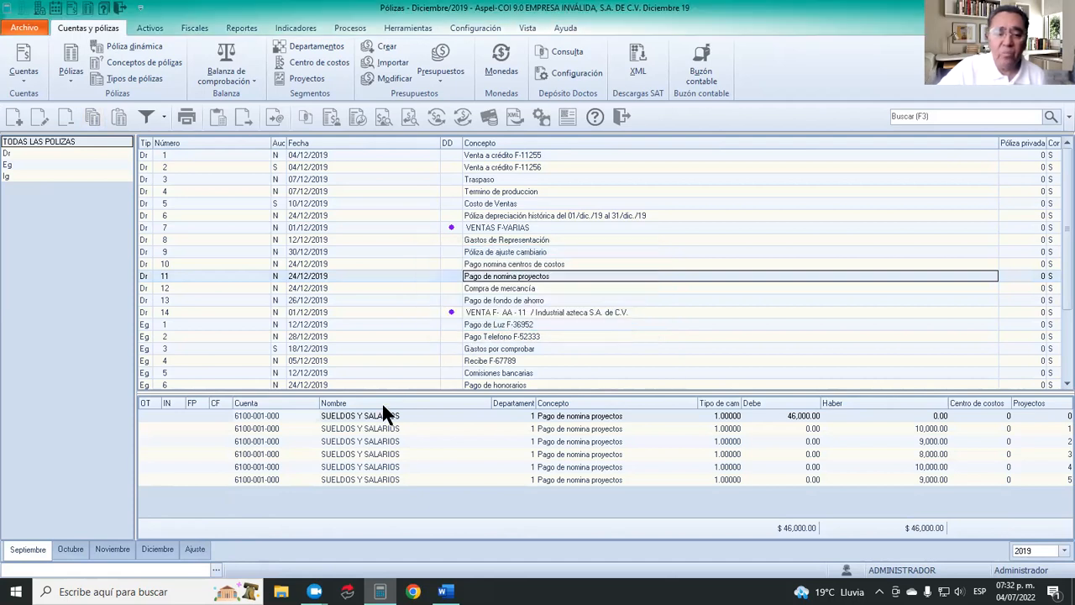
left_click(116, 552)
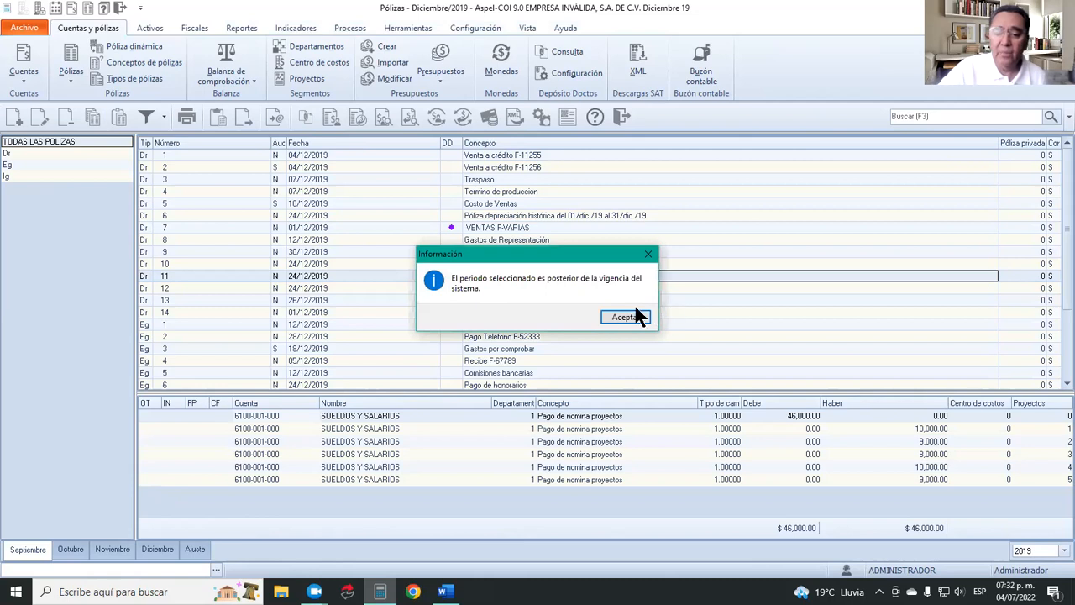
left_click(623, 317)
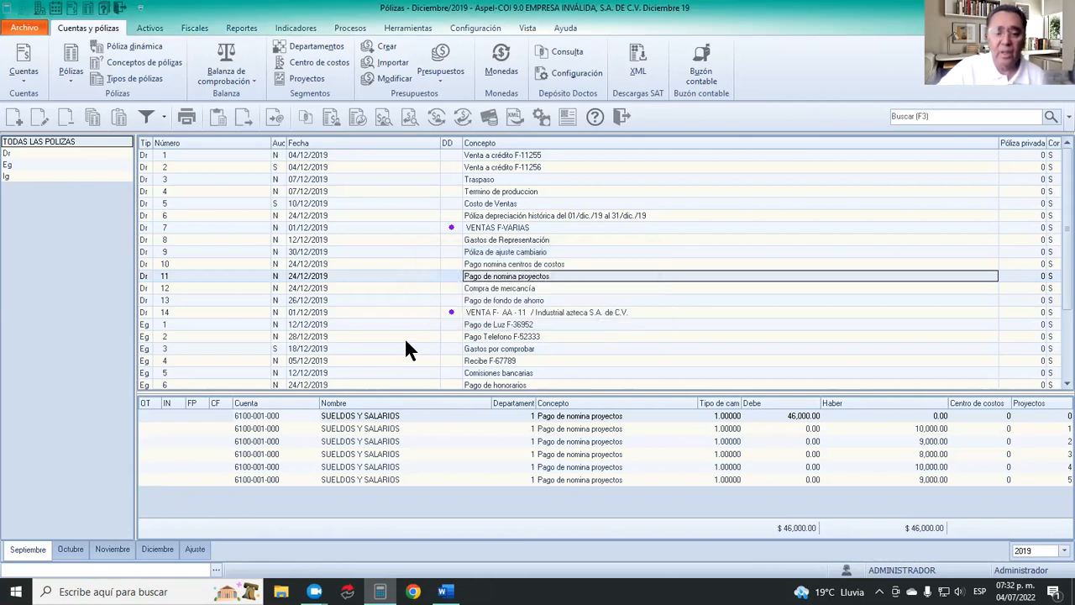
left_click(117, 550)
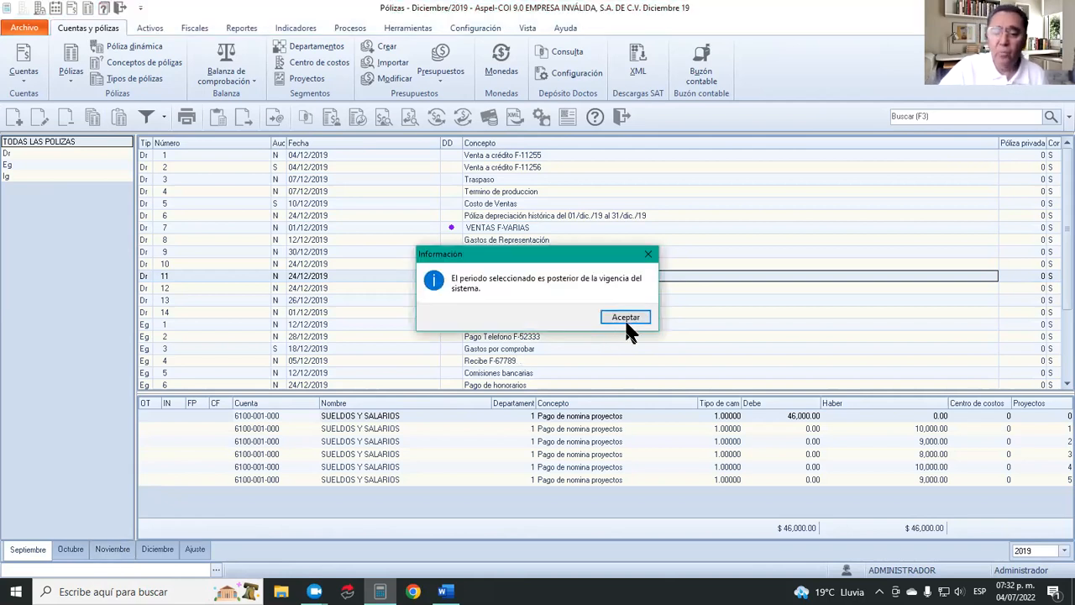
left_click(627, 318)
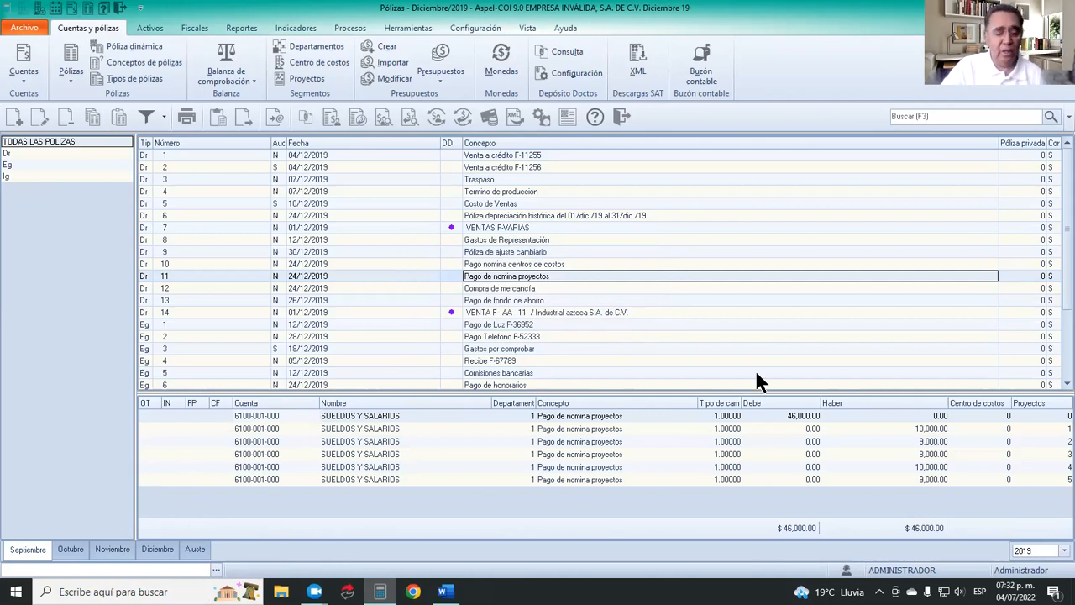
left_click(160, 550)
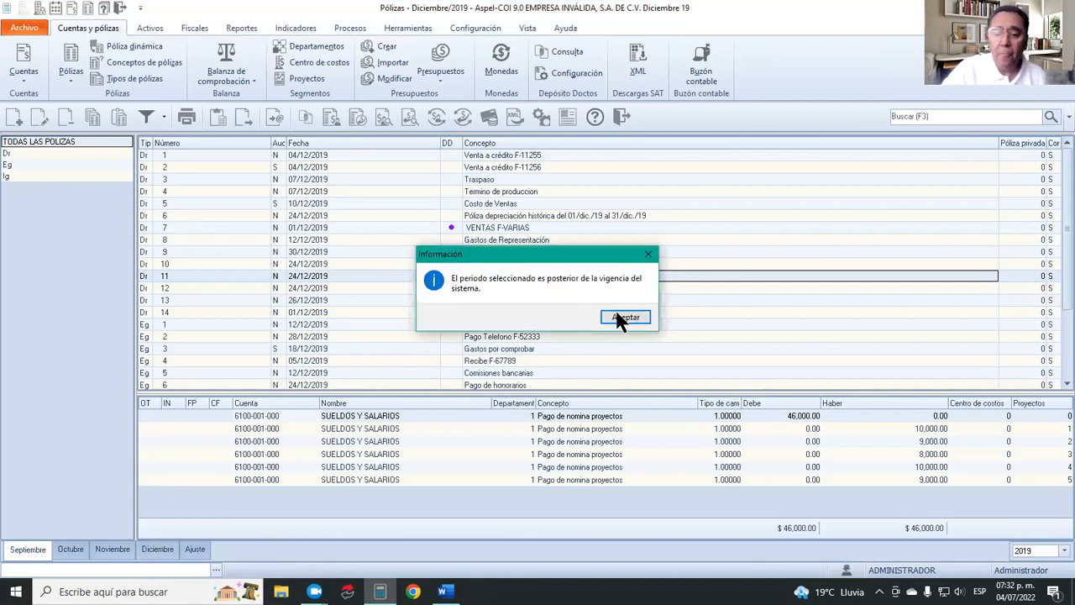
left_click(625, 317)
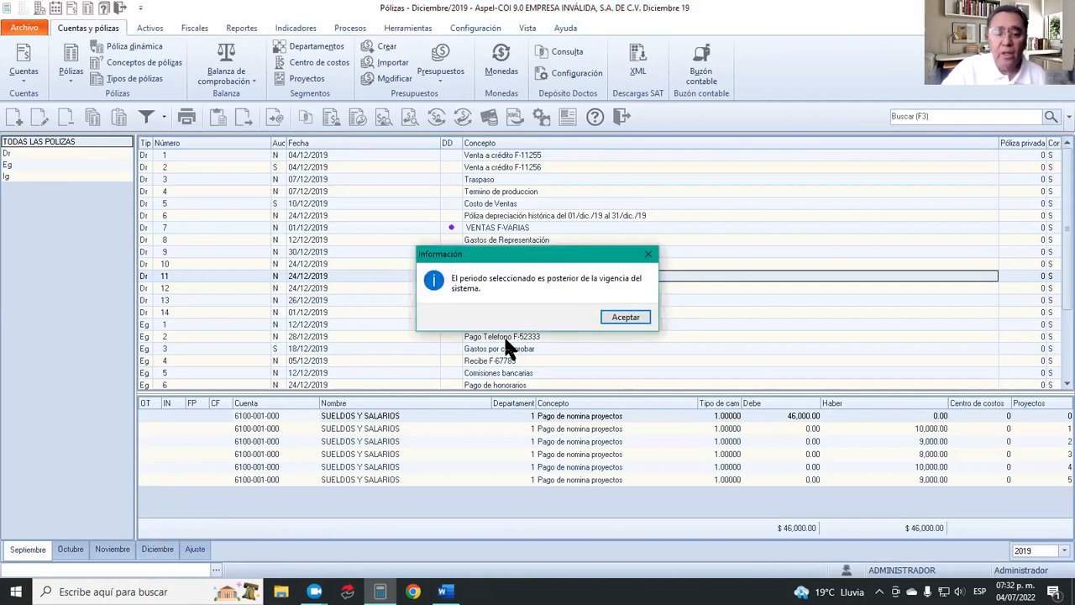
left_click(621, 318)
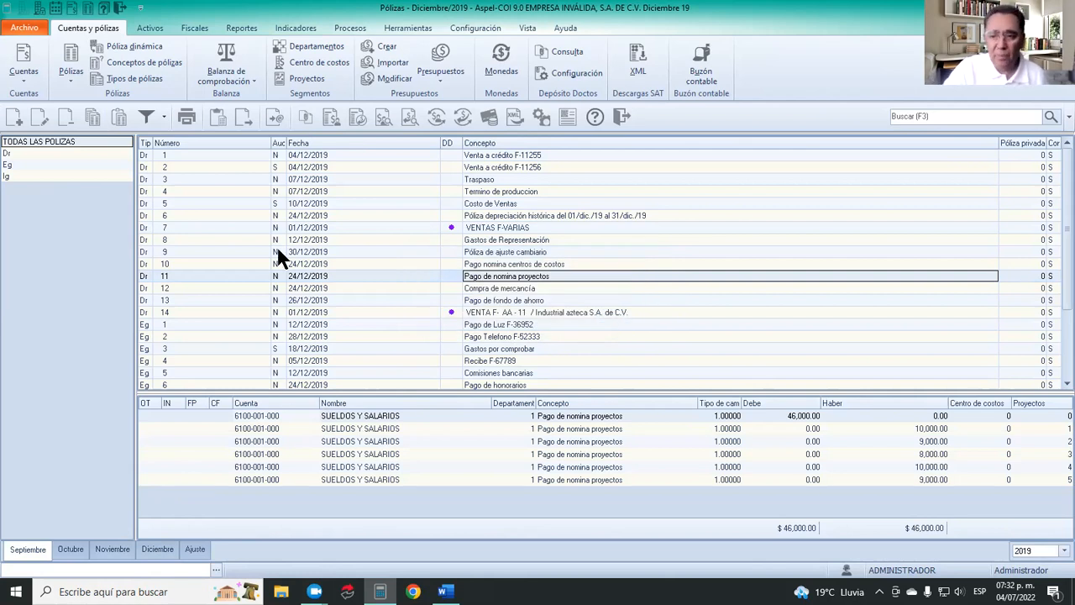
Paste the copied póliza into the current period, choosing to edit it before pasting, and try to save it.
left_click(119, 118)
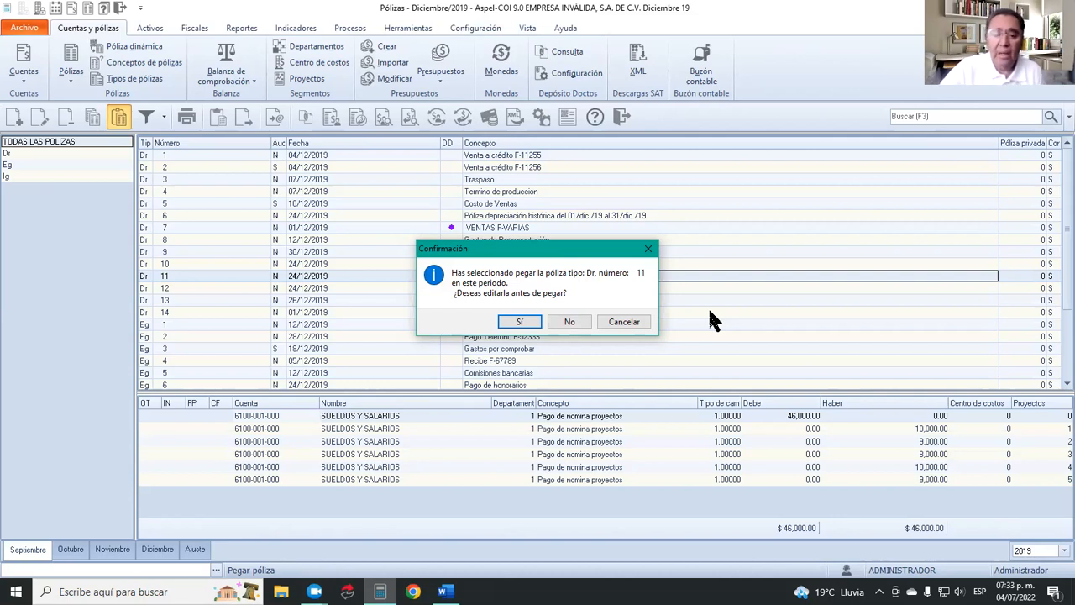
left_click(519, 322)
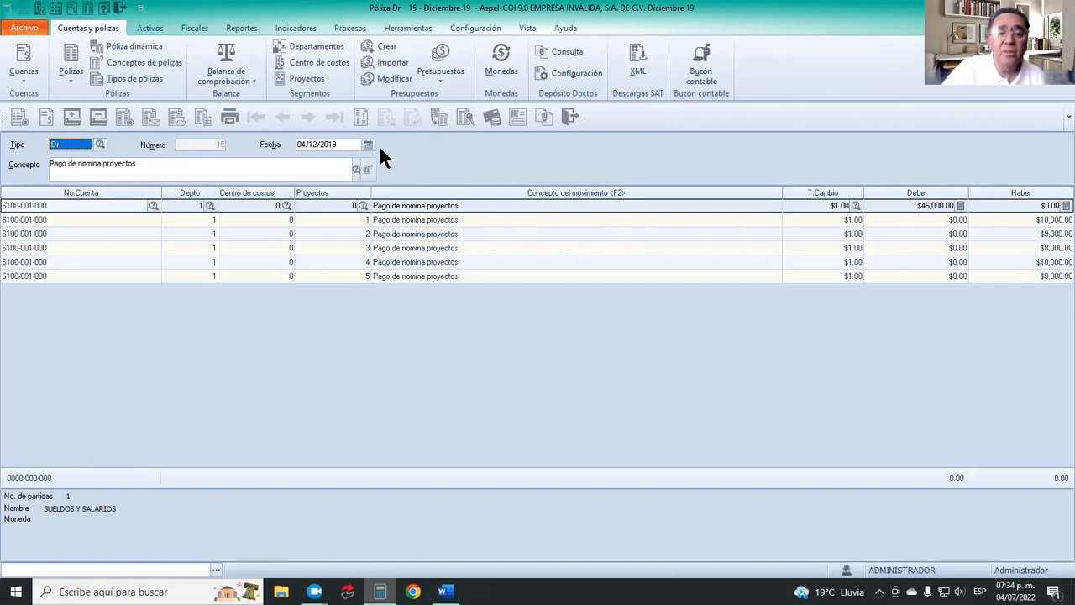
left_click(569, 119)
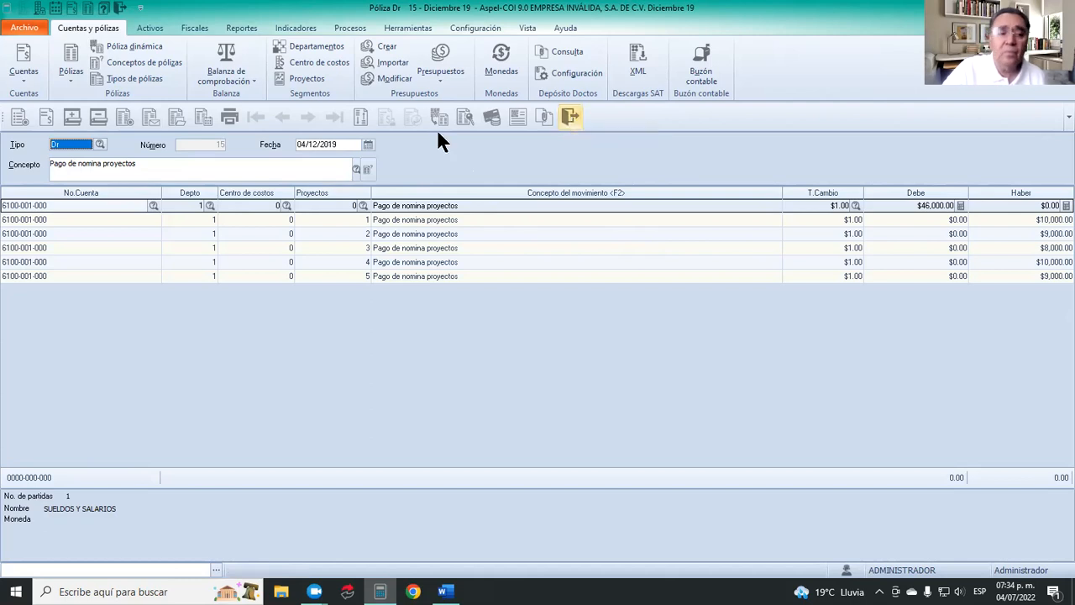
left_click(32, 120)
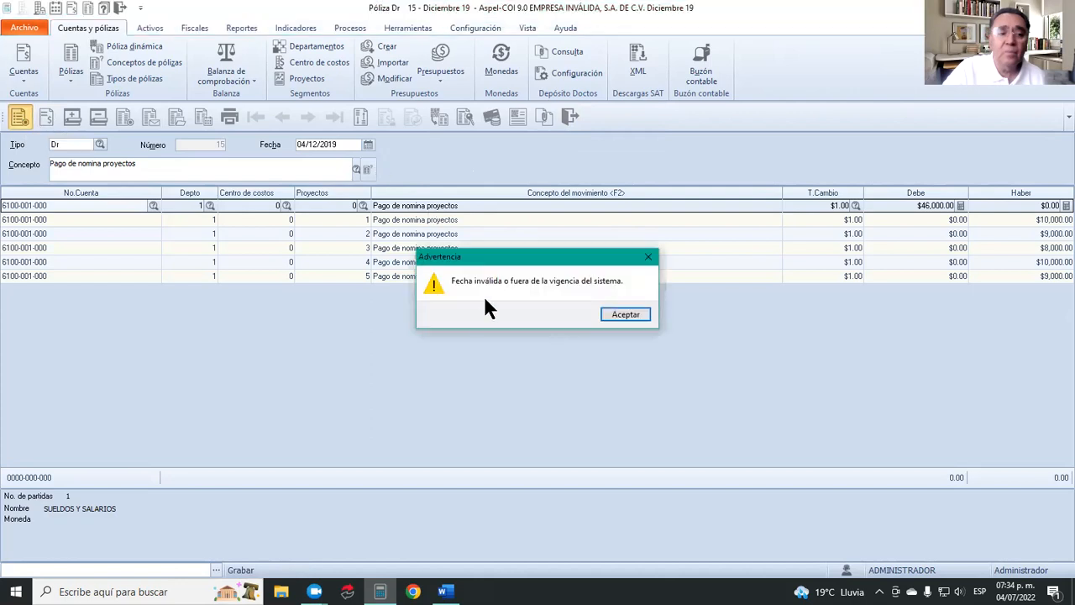
left_click(615, 313)
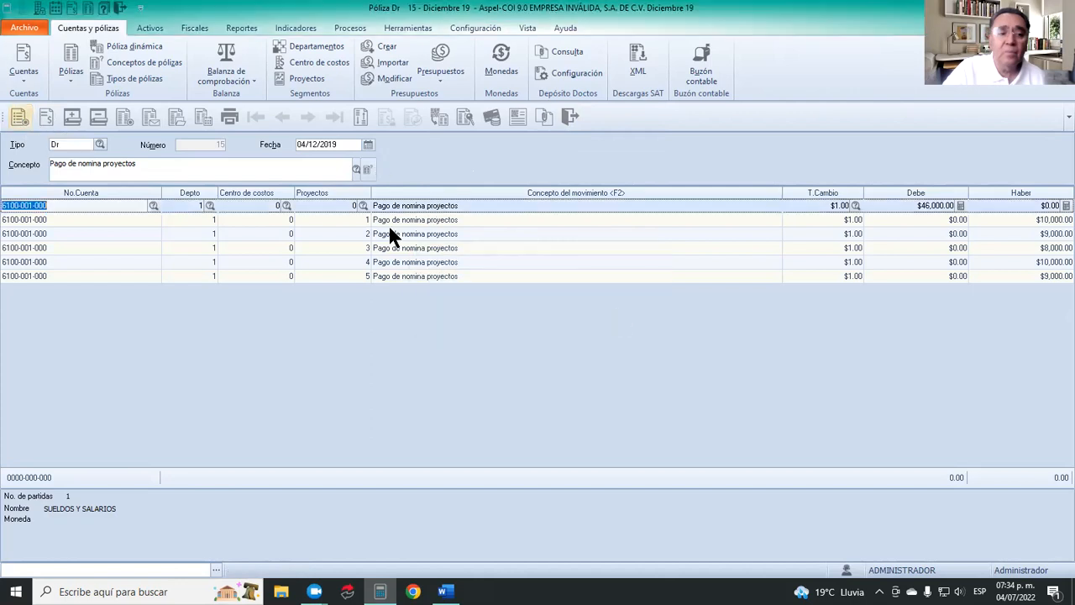
Try to change the pasted póliza's date to 04/11/19, and exit the póliza without saving it.
double_click(318, 142)
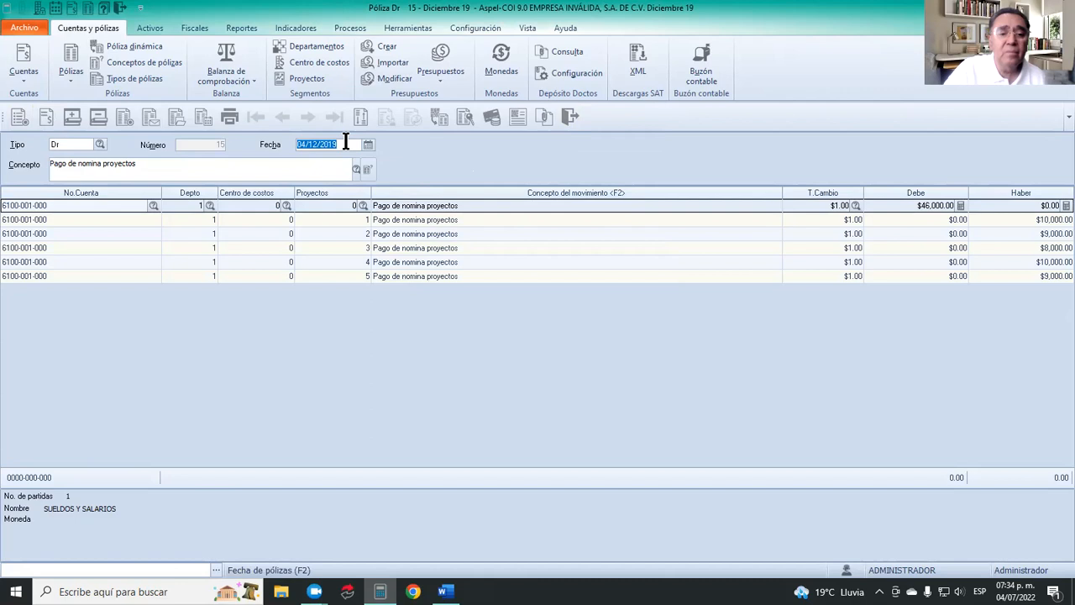
left_click(318, 144)
key("Left")
key("Left")
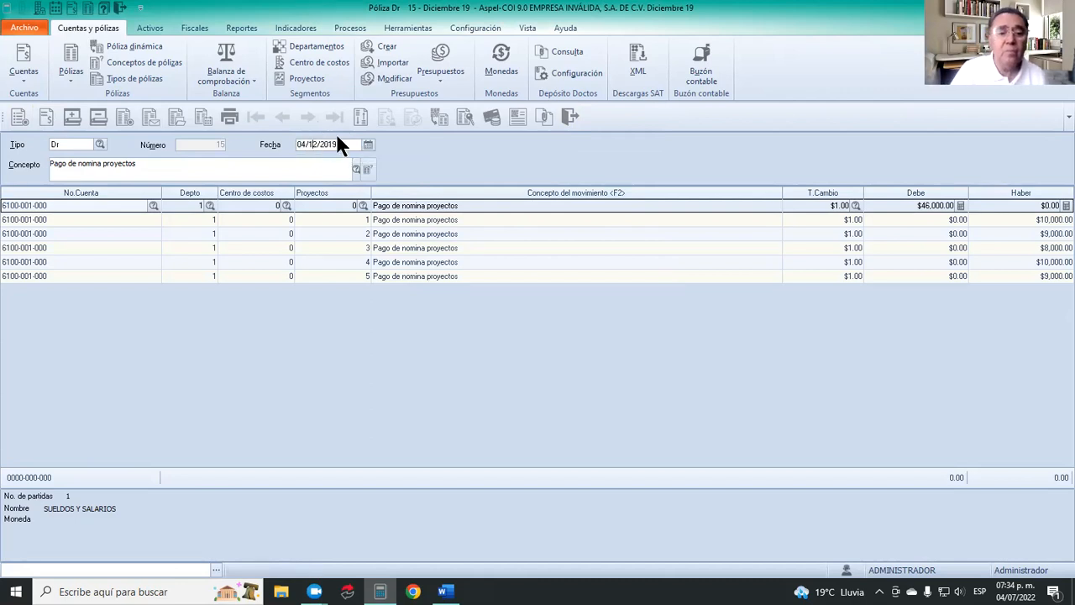
key("Delete")
key("Delete")
key("Delete")
key("Delete")
key("Delete")
key("Delete")
type("1/19")
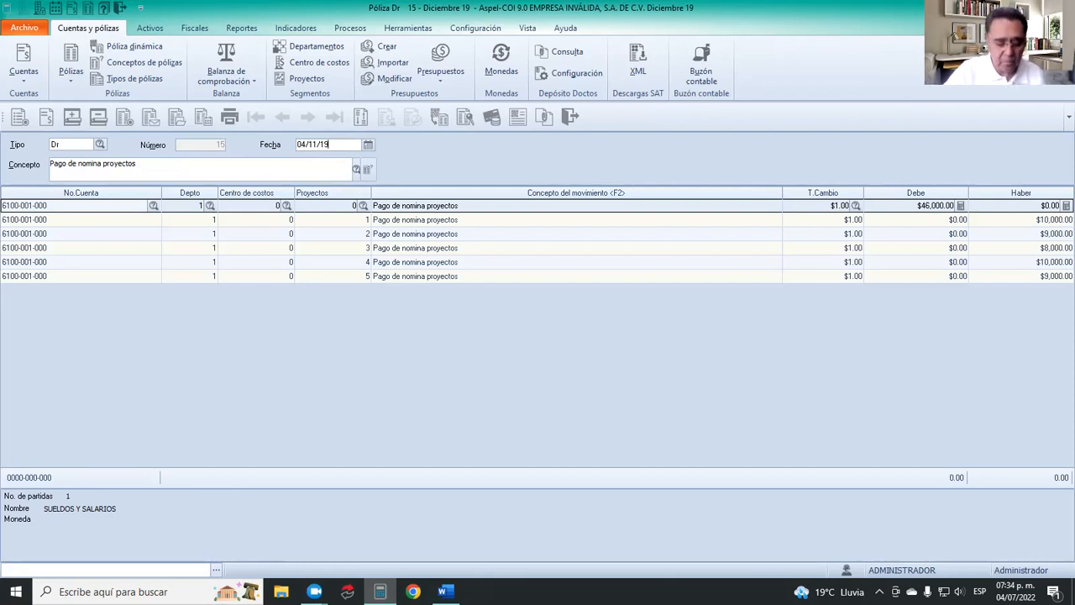
left_click(392, 200)
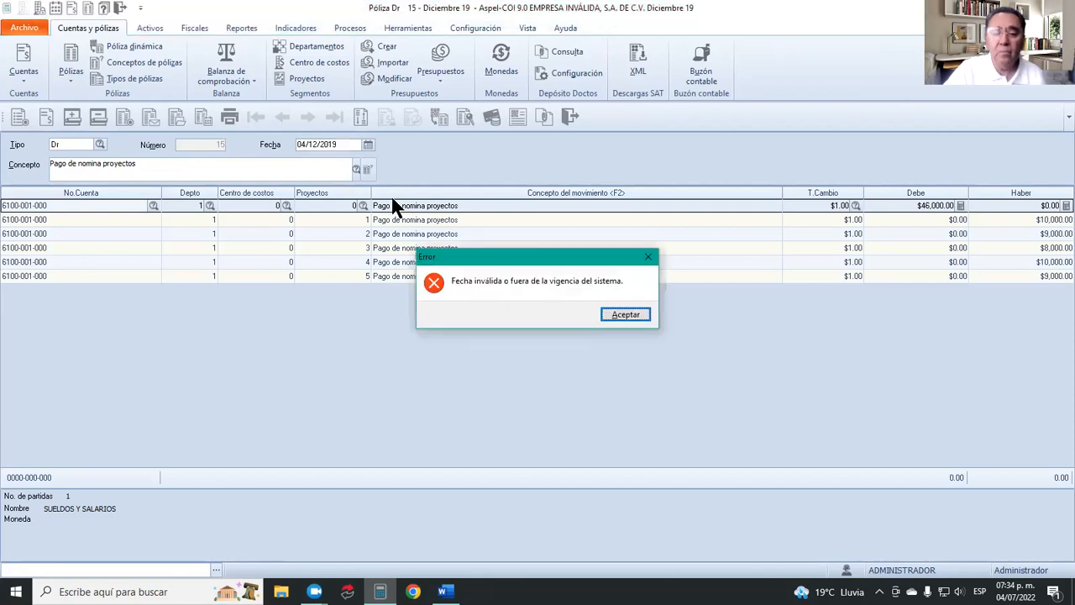
left_click(630, 315)
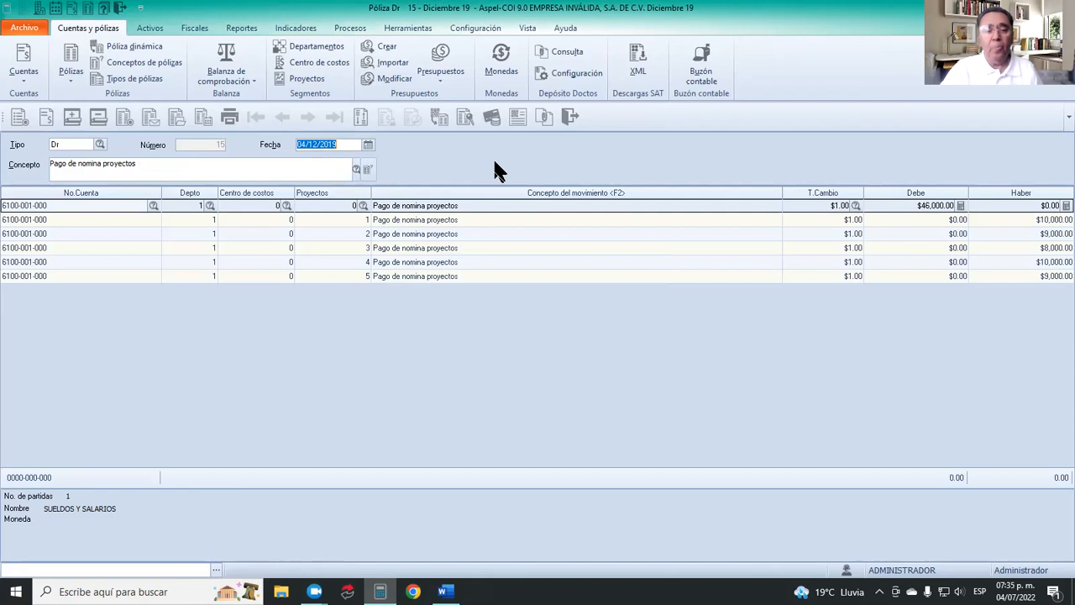
left_click(572, 117)
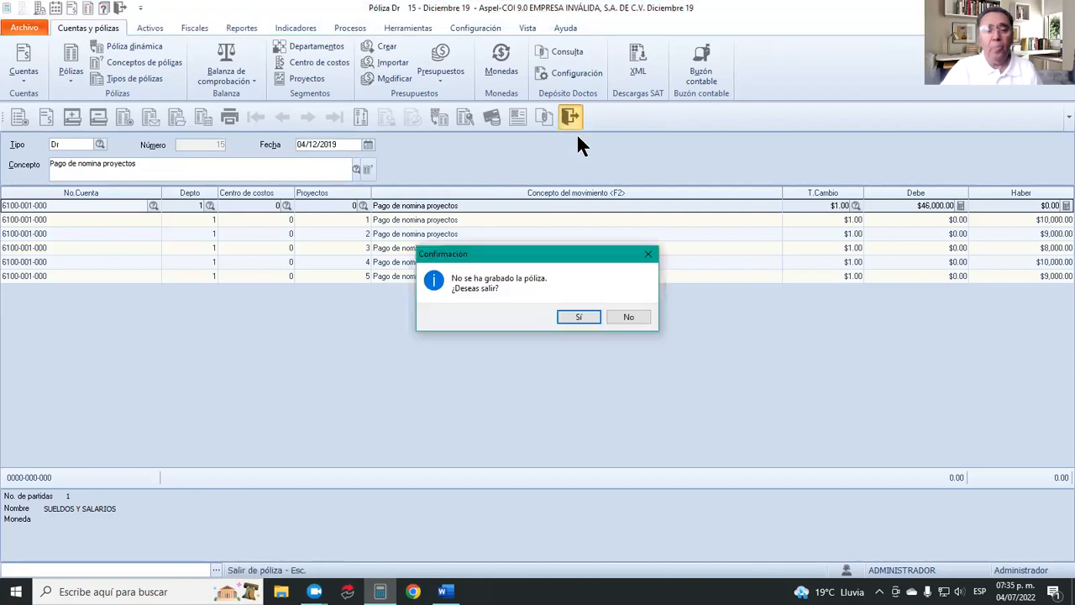
left_click(577, 317)
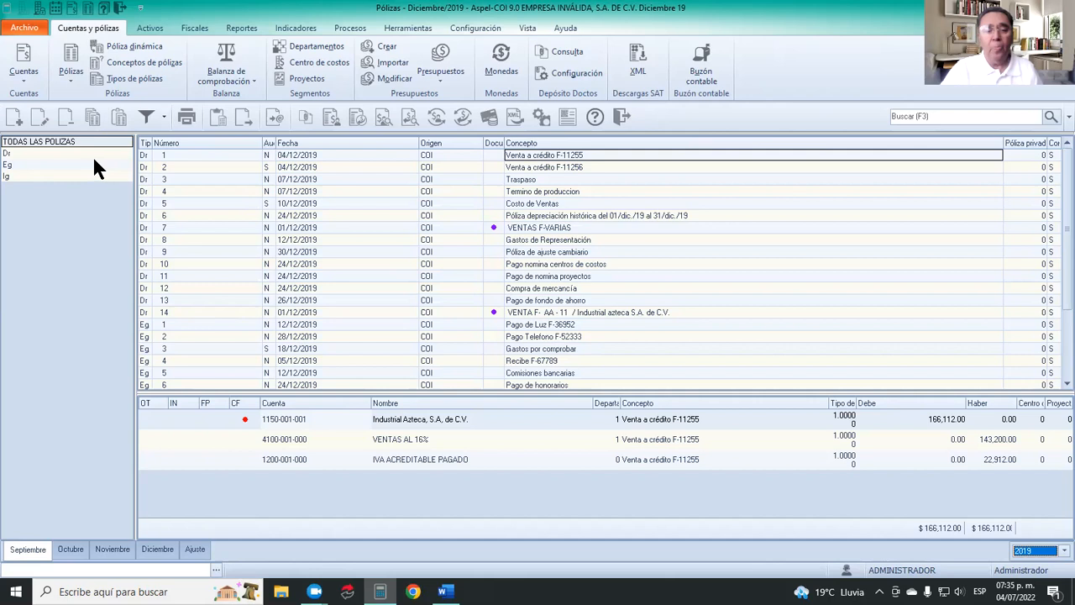
Filter the Pólizas list to the Dr type and try to add a new póliza.
left_click(14, 117)
left_click(24, 155)
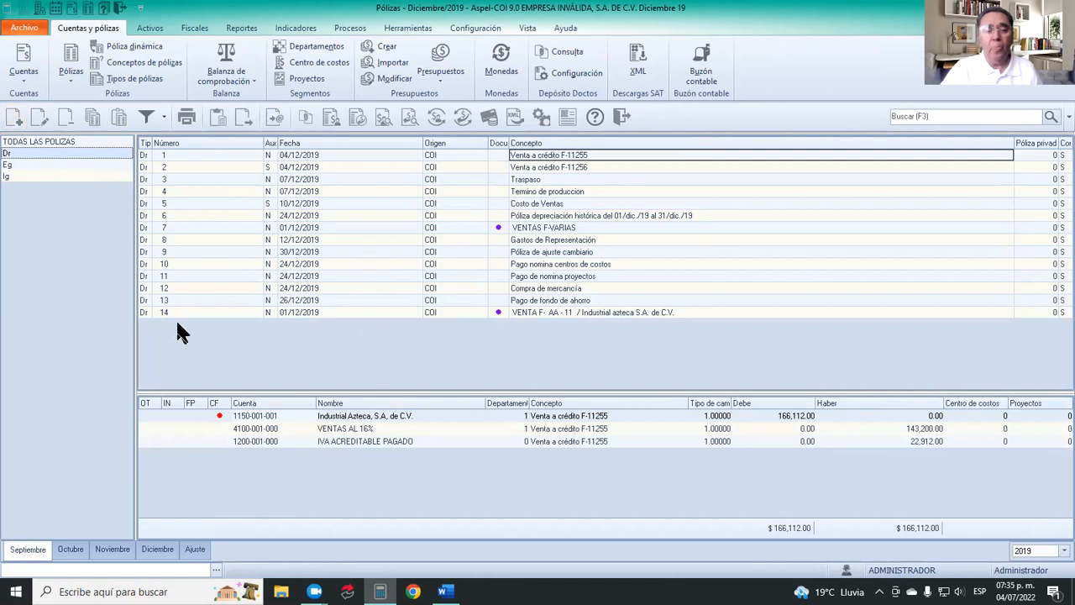
left_click(13, 120)
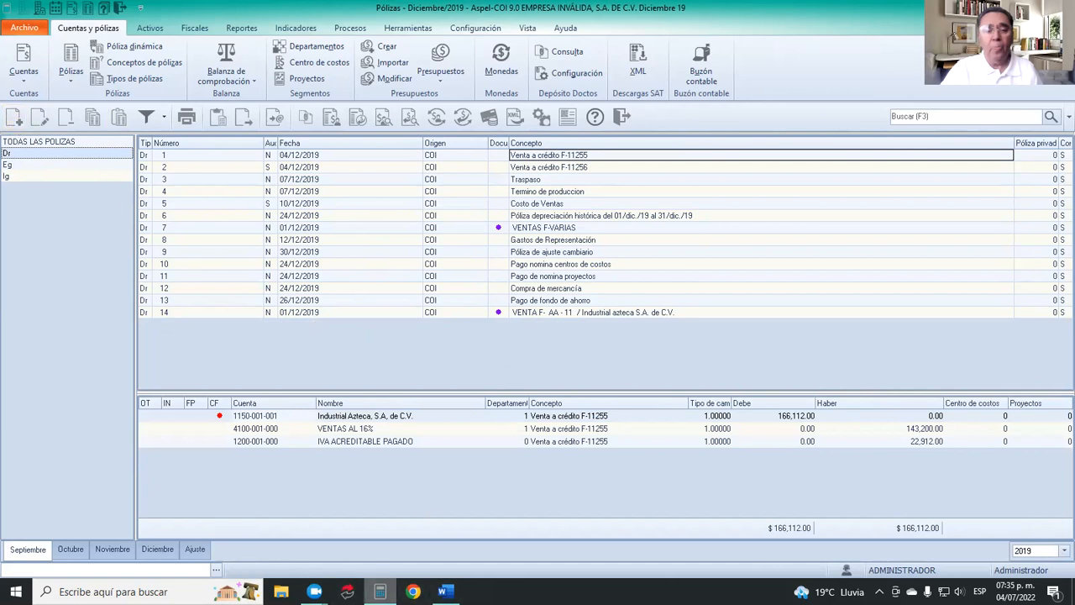
Log in again to company 1, EMPRESA INVÁLIDA, S.A. DE C.V., as Administrador.
mouse_move(380, 591)
left_click(588, 315)
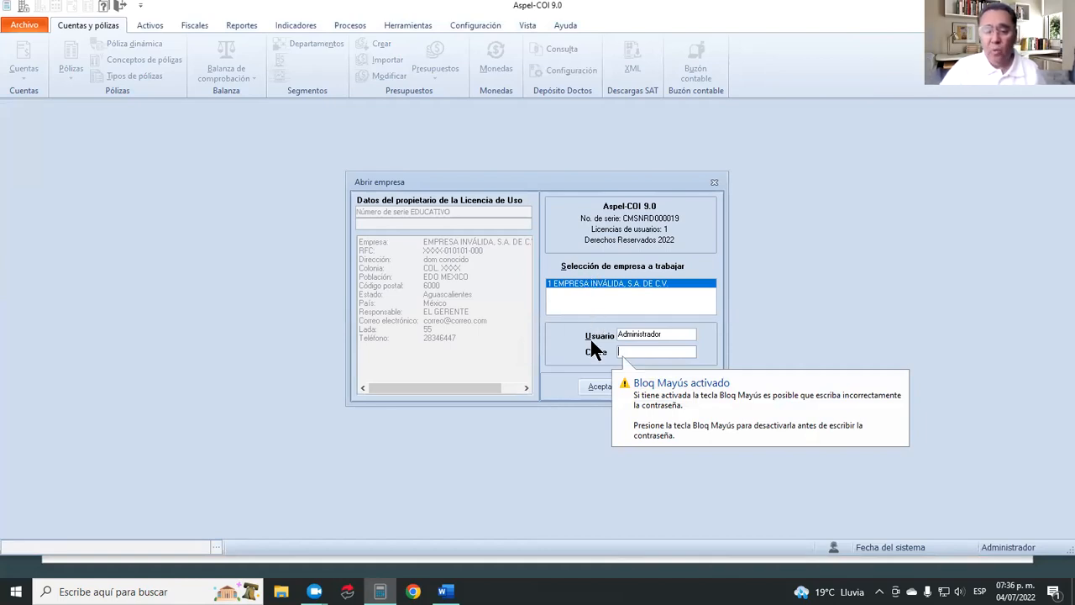
left_click(593, 387)
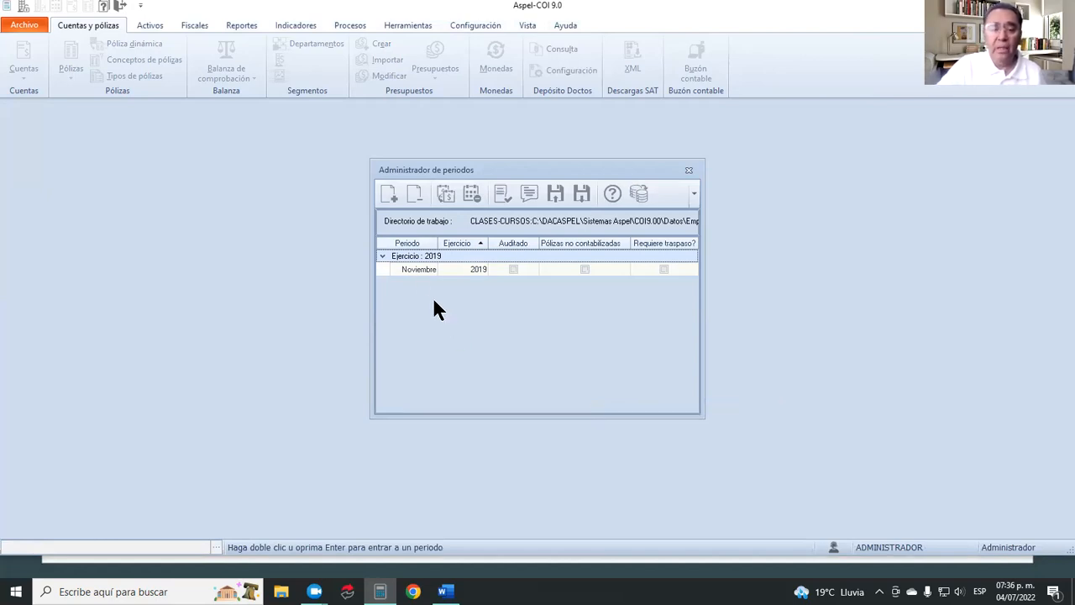
Change the database connection from the period manager to EJEMPLOS.
left_click(634, 188)
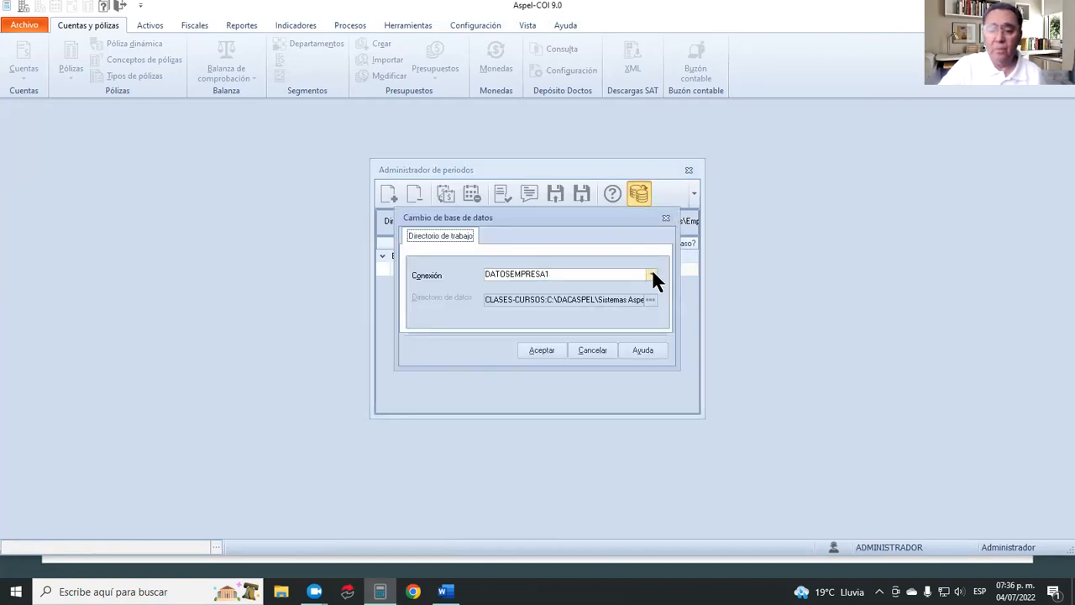
left_click(652, 274)
left_click(627, 285)
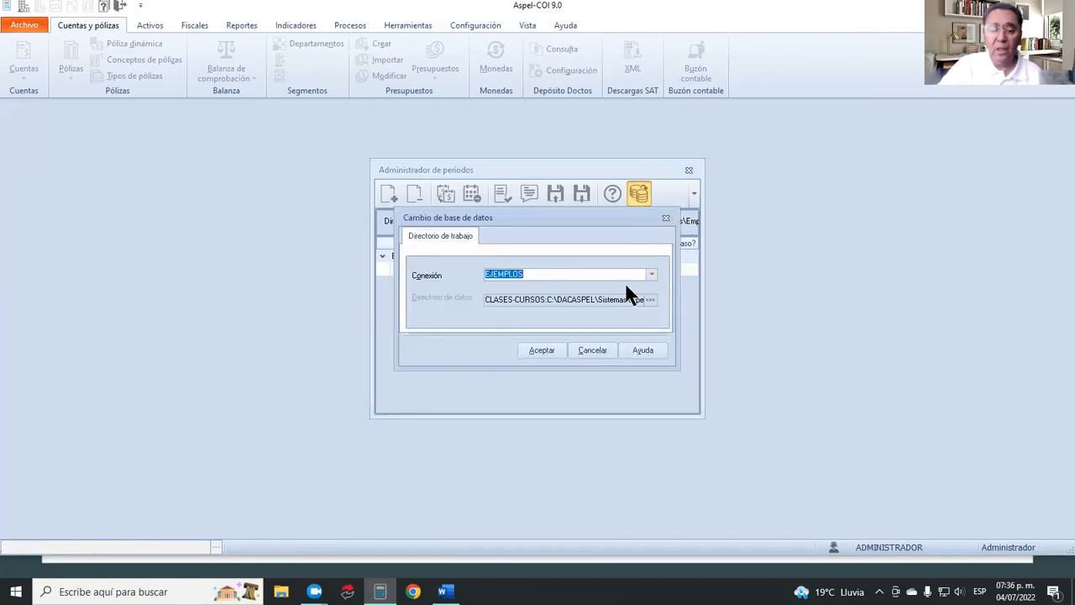
left_click(541, 350)
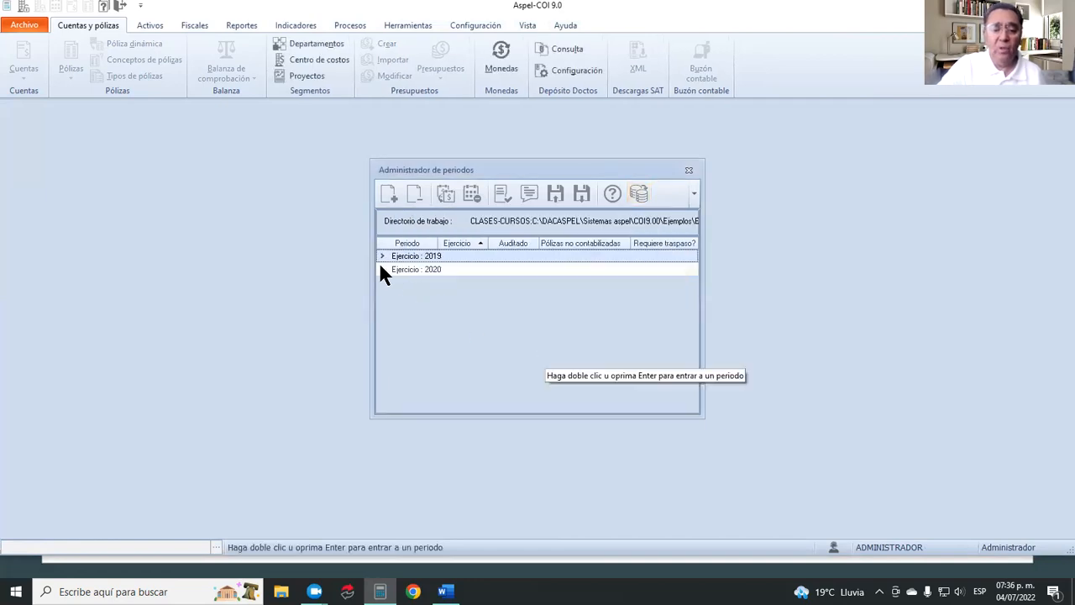
Try to enter the Diciembre 2019 period, acknowledge the message and reapply the EJEMPLOS connection.
left_click(383, 255)
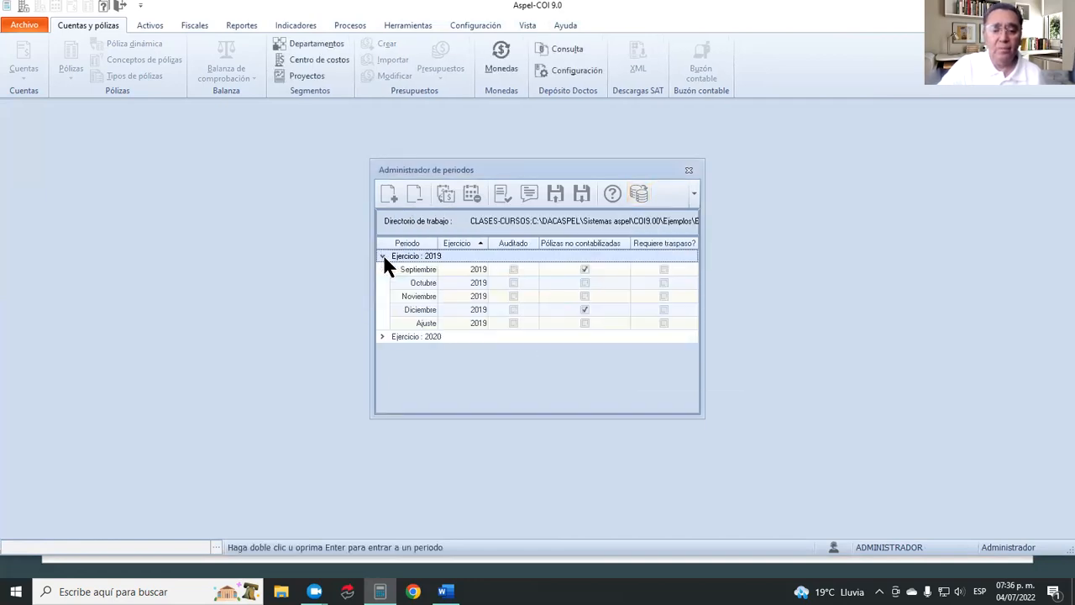
double_click(424, 313)
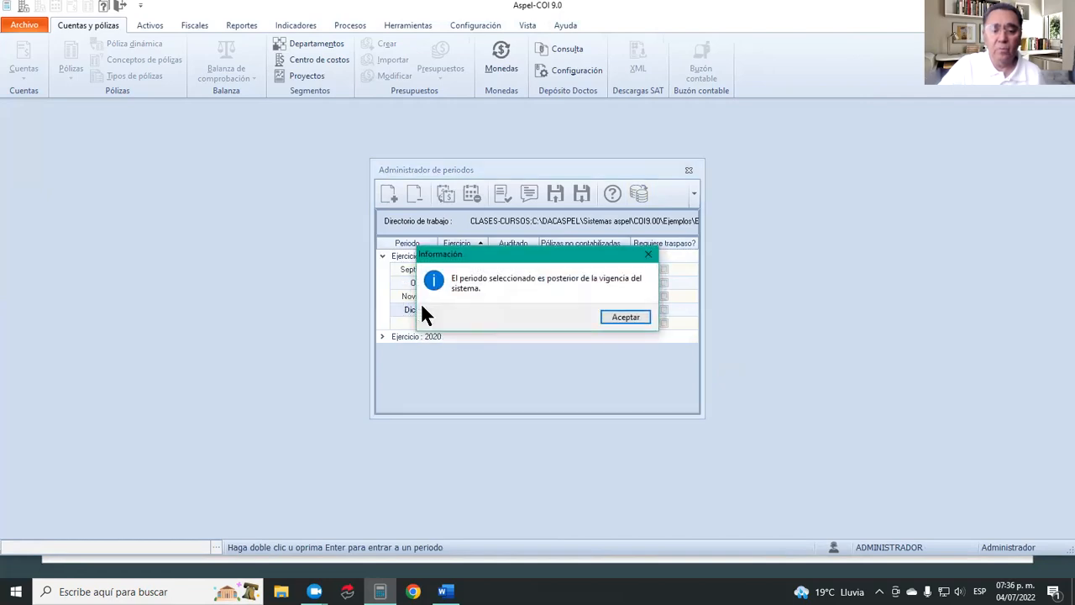
left_click(613, 314)
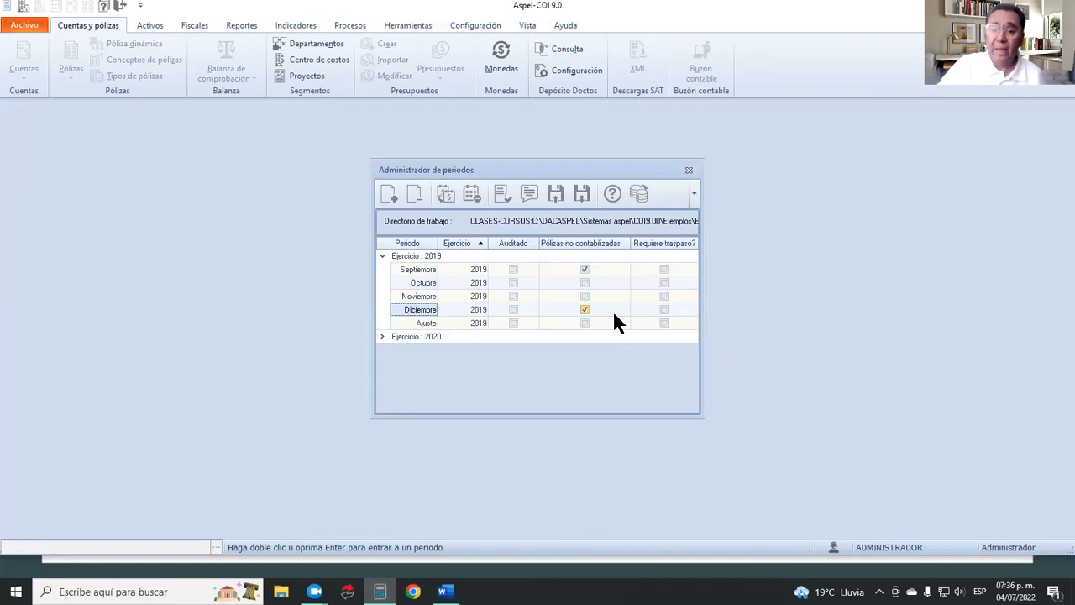
left_click(639, 193)
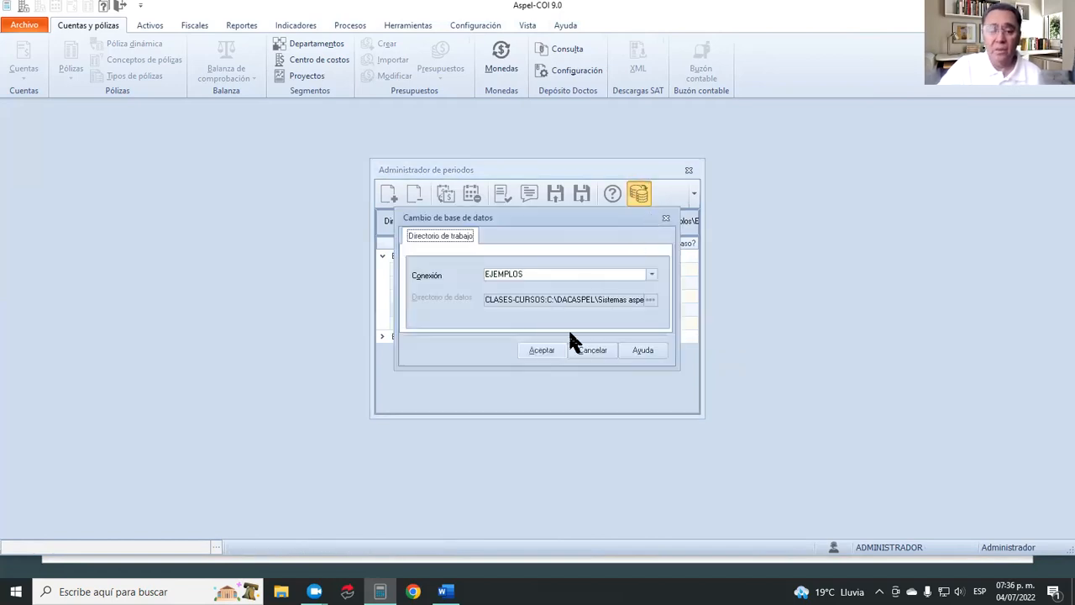
left_click(542, 350)
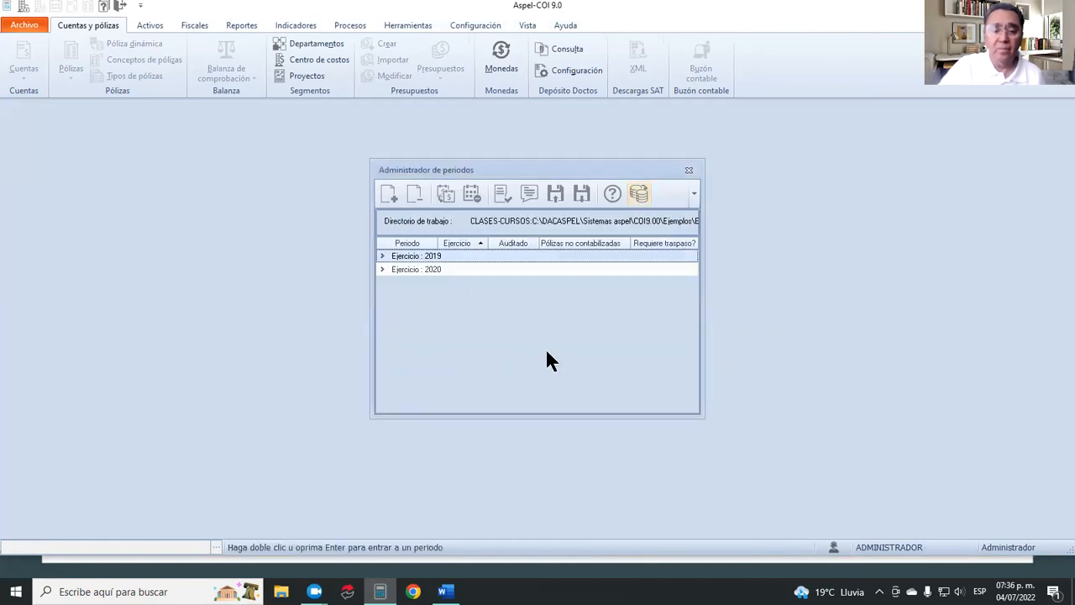
Select the Diciembre 2019 period, close the period manager acknowledging the messages, and display the Pólizas list.
left_click(381, 255)
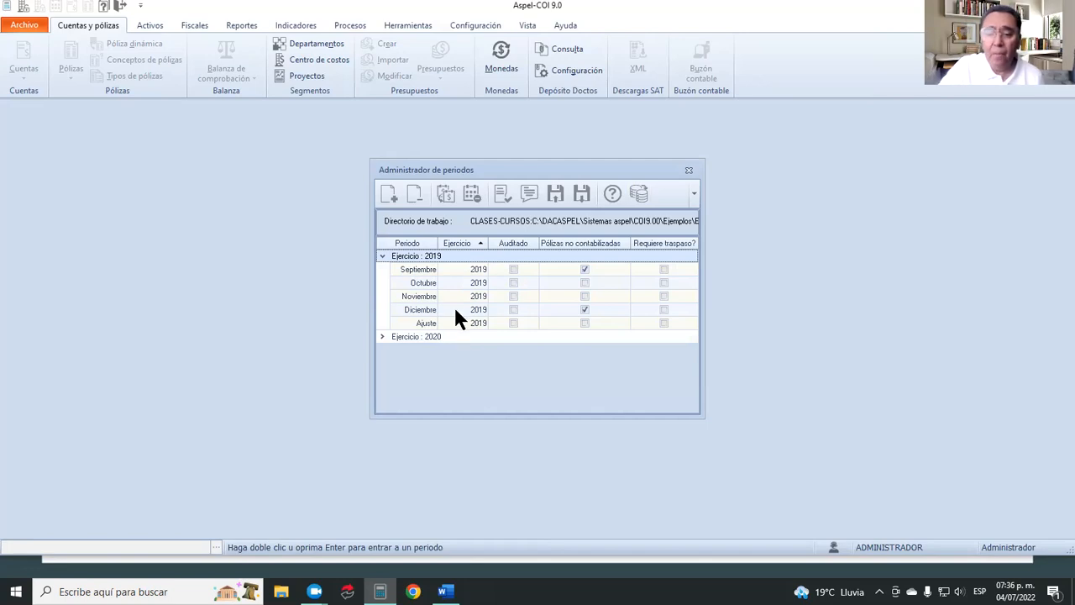
double_click(422, 309)
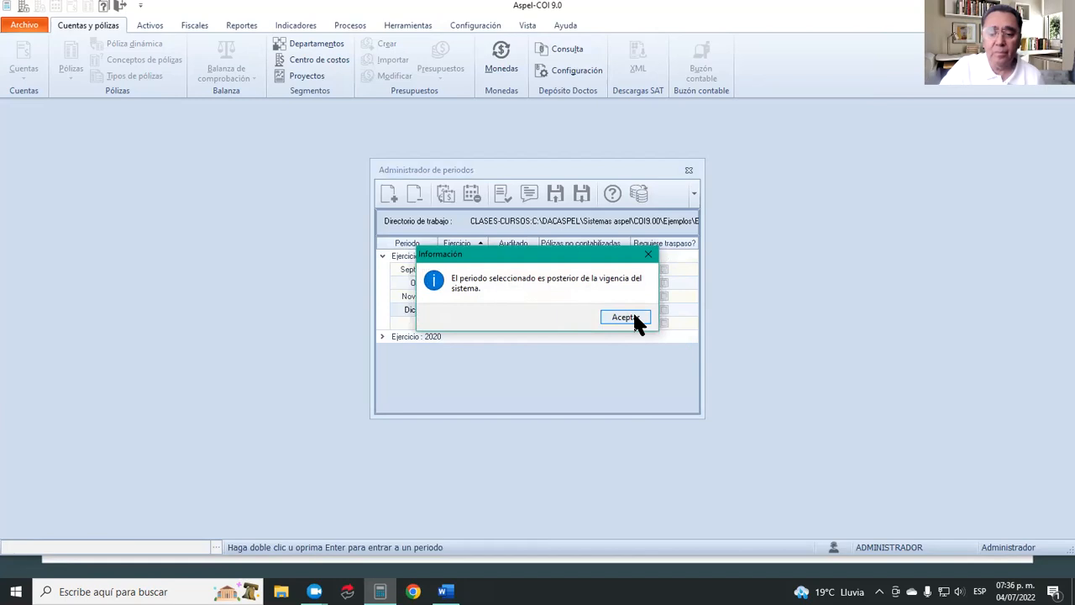
left_click(631, 313)
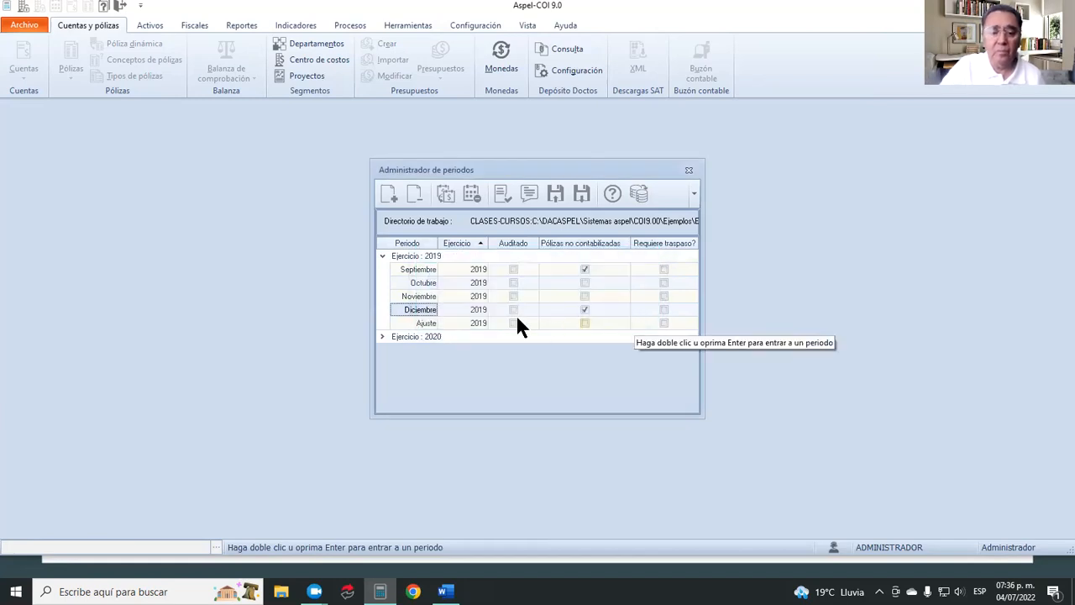
double_click(425, 310)
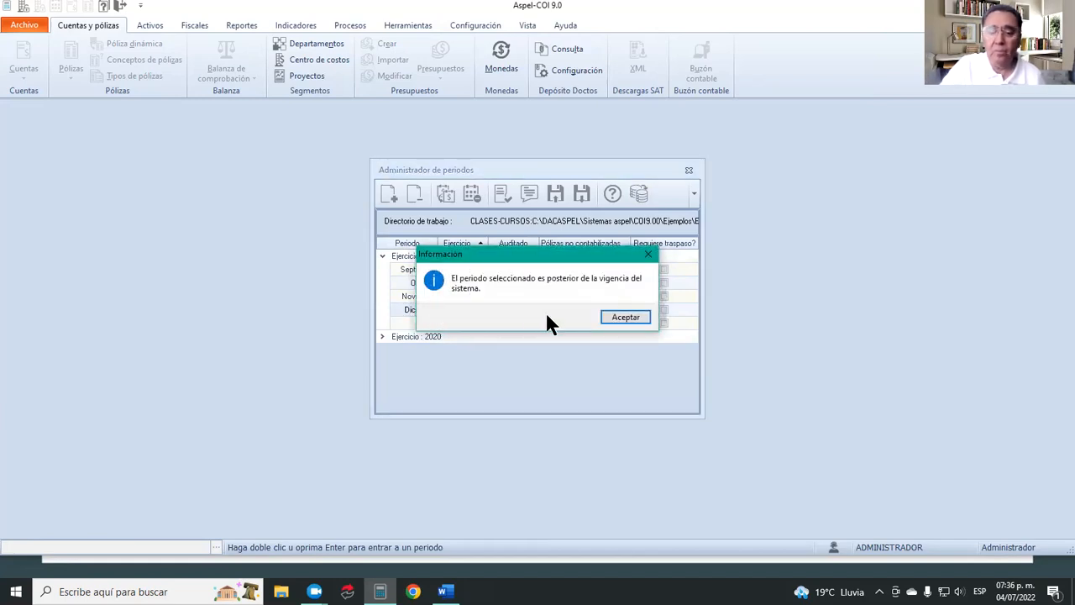
left_click(608, 317)
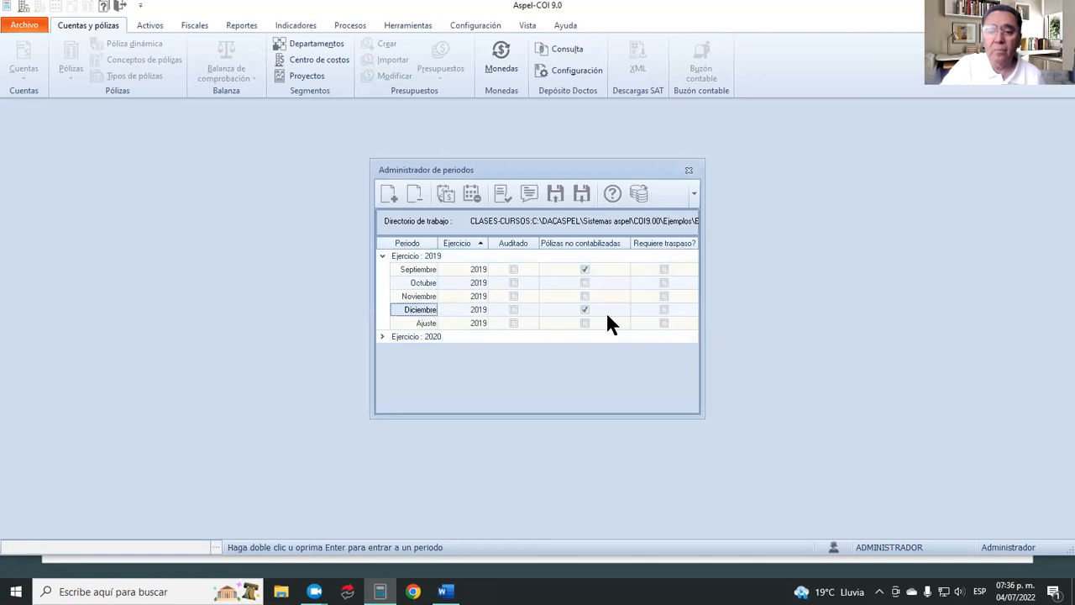
left_click(688, 170)
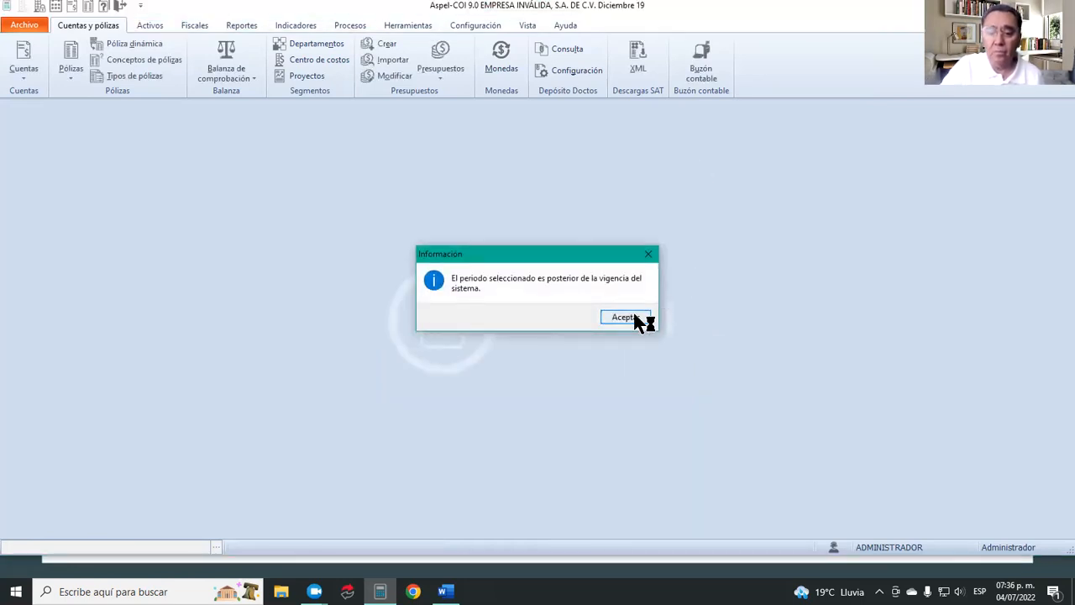
left_click(636, 320)
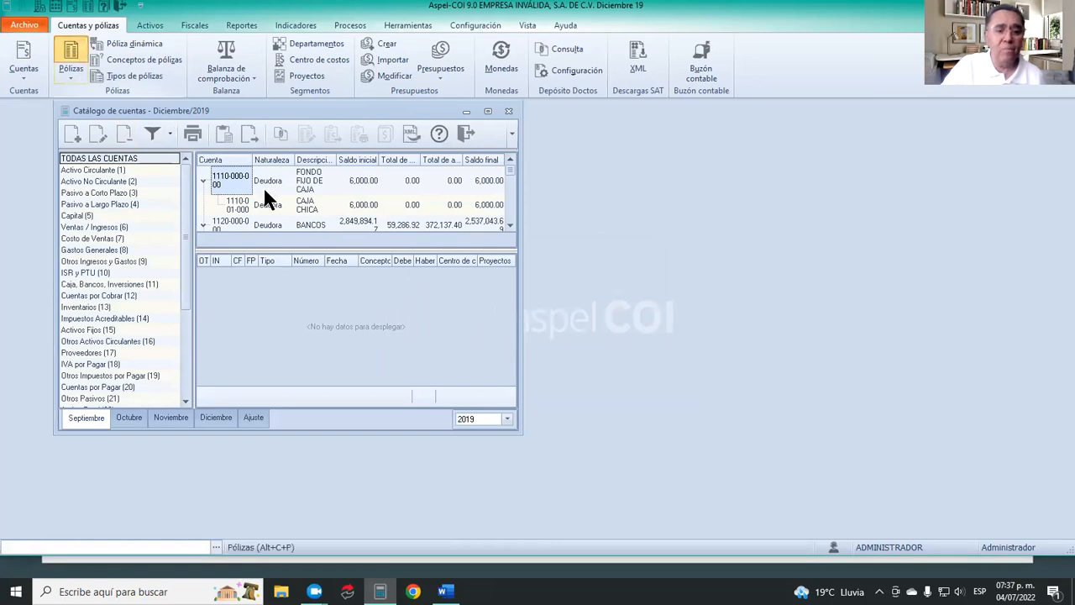
left_click(619, 317)
left_click(621, 318)
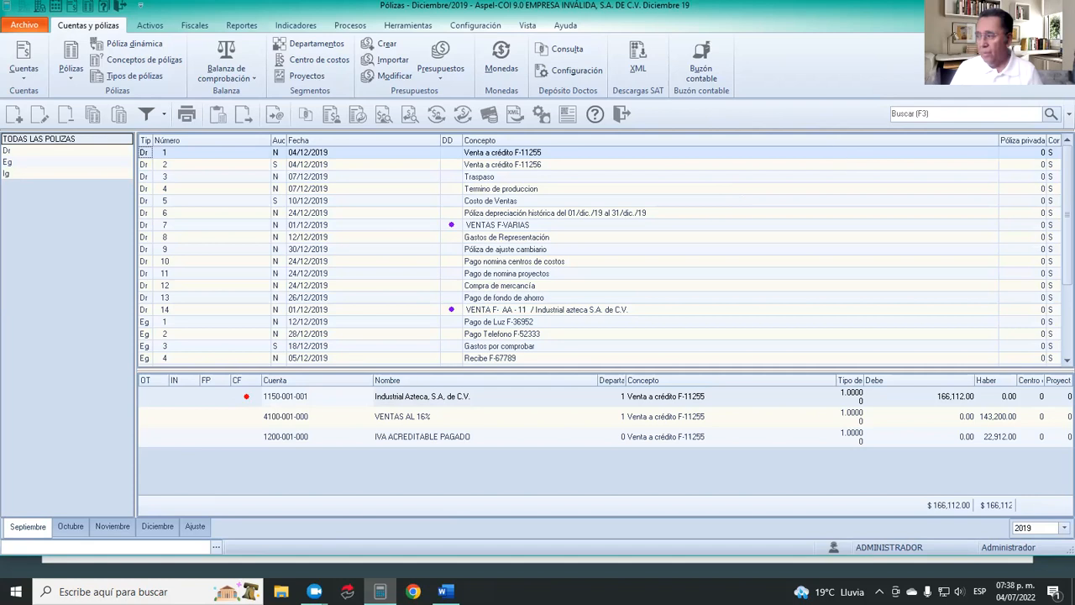
Switch to File Explorer and open EJEMPLO POLIZA.xlsx from the CLASE 8 POLIZAS 2 folder.
left_click(446, 592)
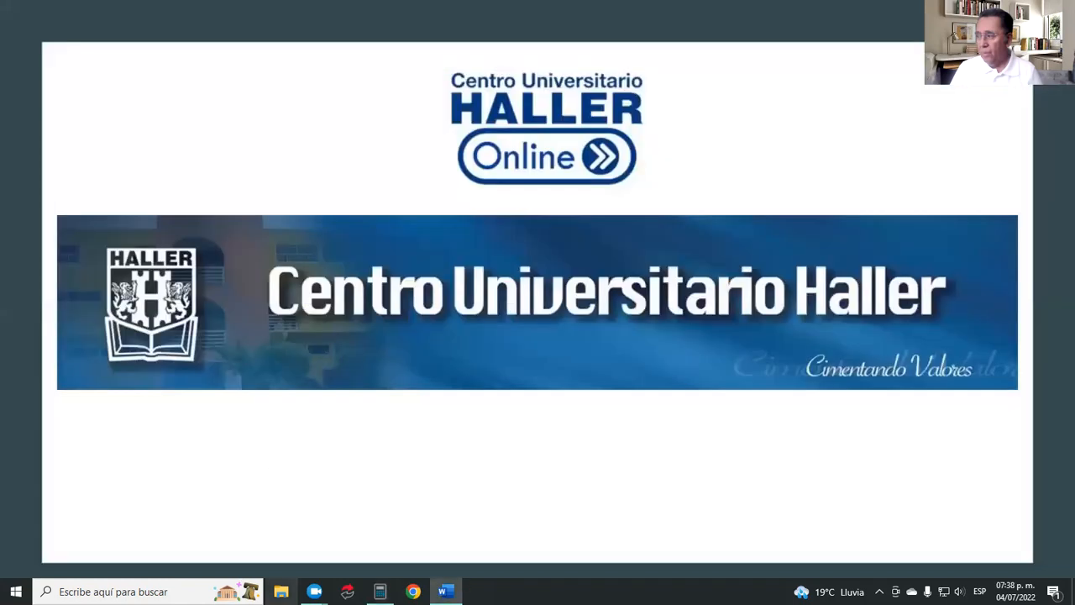
left_click(281, 591)
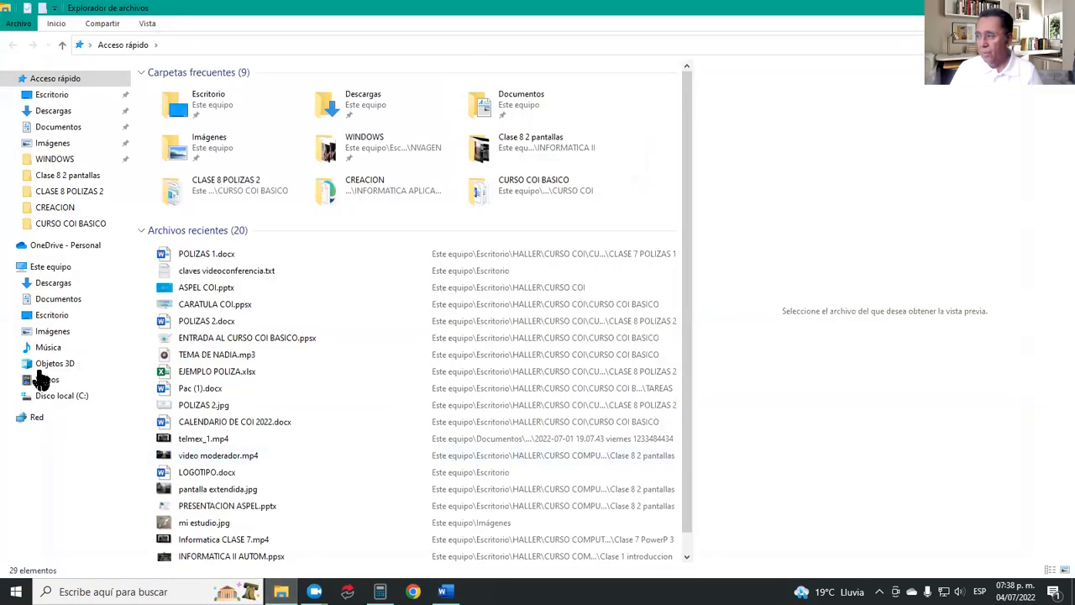
left_click(92, 193)
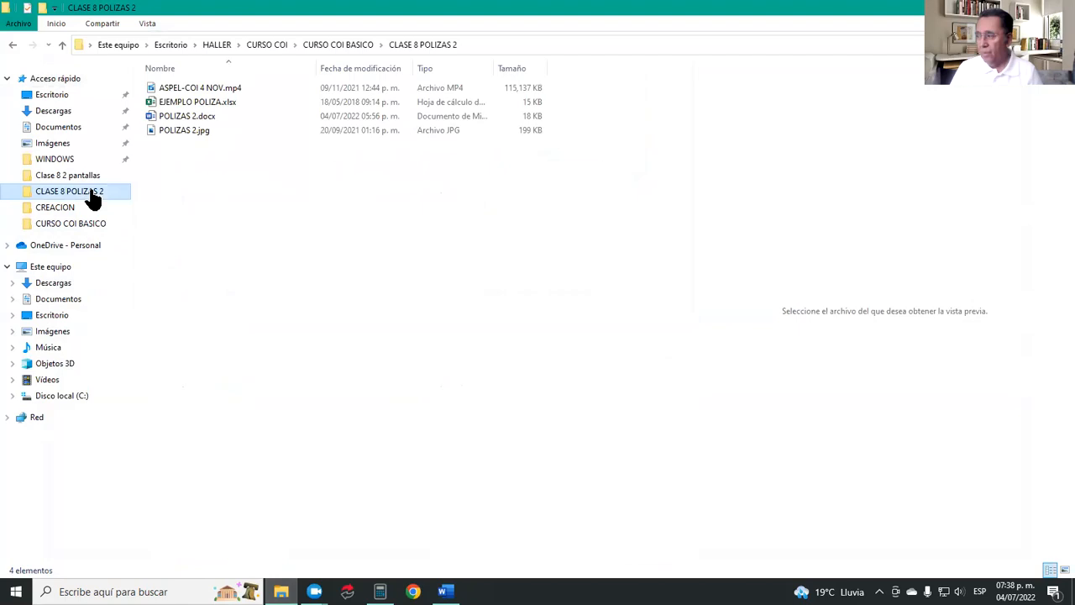
double_click(215, 101)
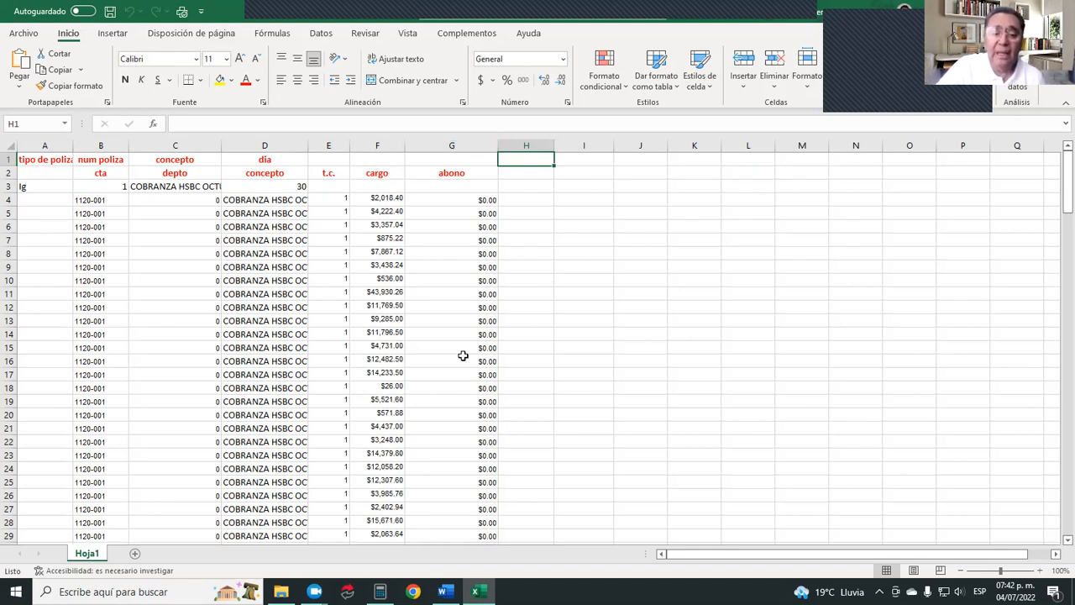
Examine the póliza layout on Hoja1, from the header rows through the charge entries to the final CLIENTES credit row.
scroll(462, 356, "down", 5)
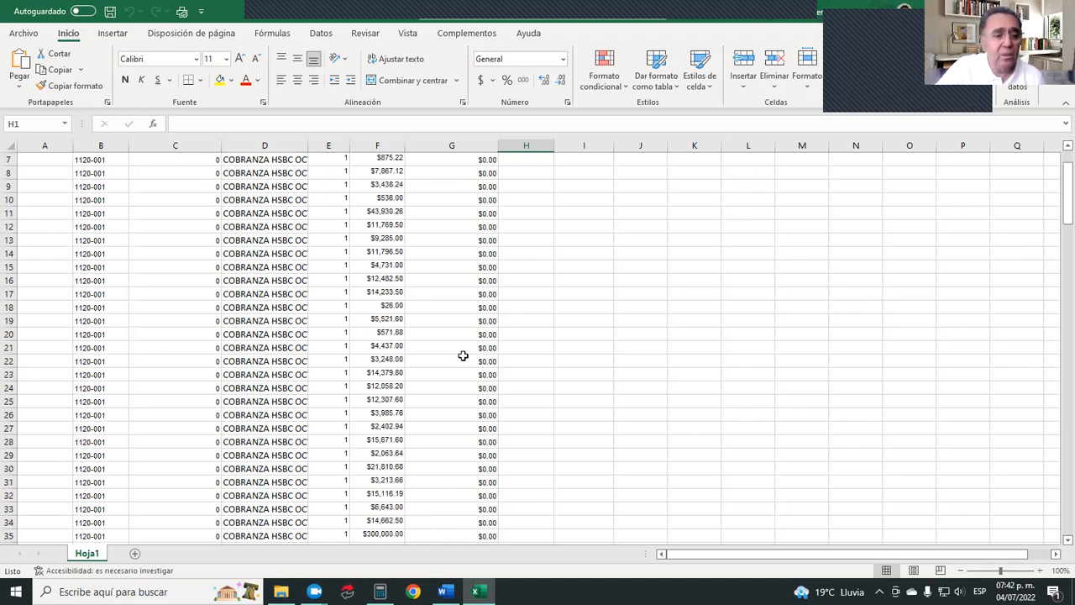
scroll(462, 355, "down", 12)
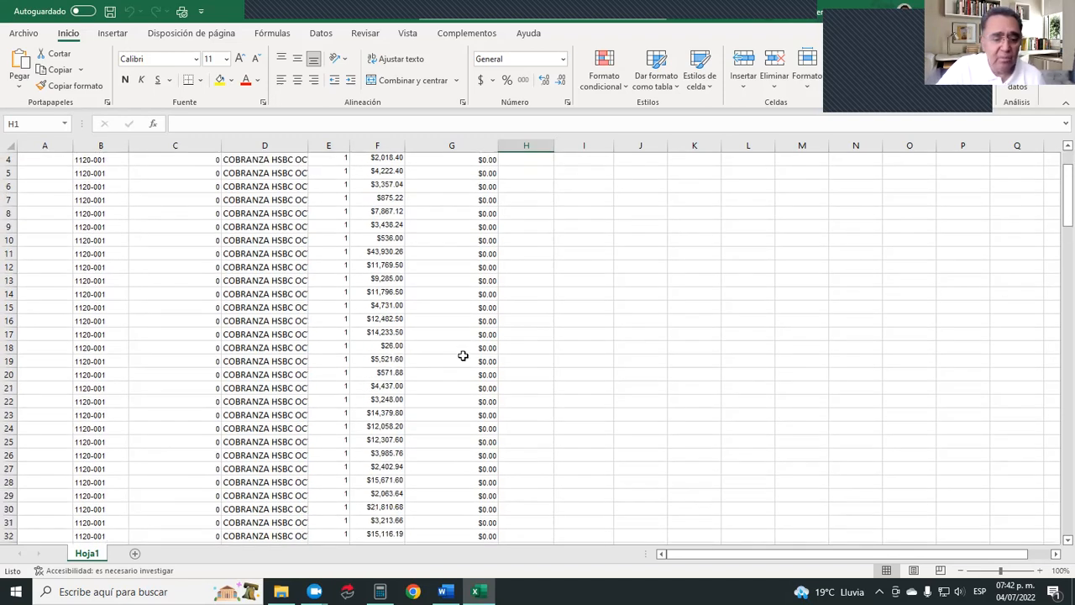
scroll(463, 356, "down", 11)
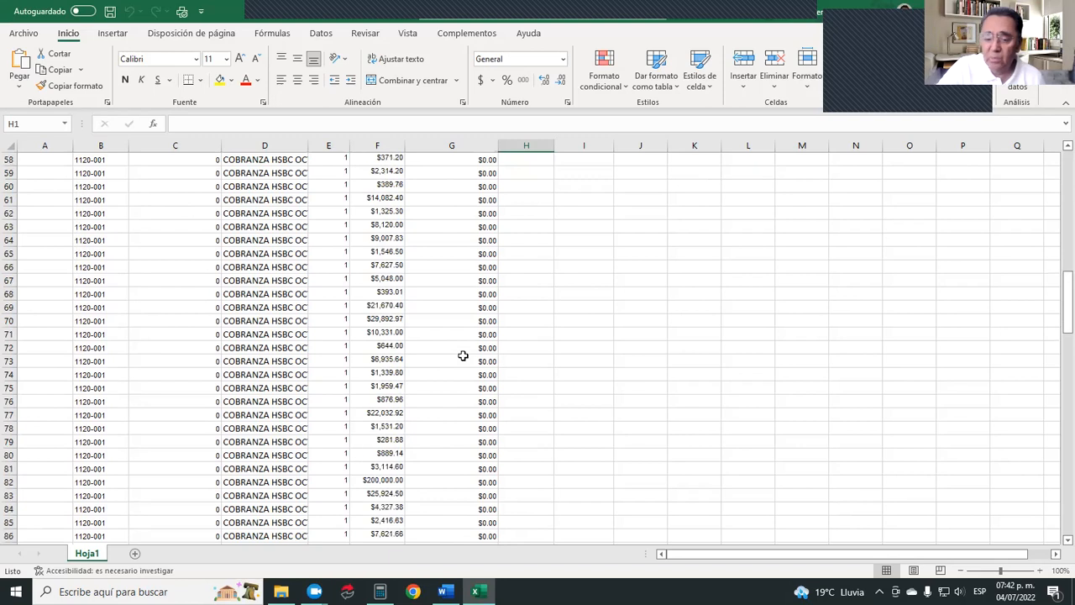
scroll(462, 355, "down", 6)
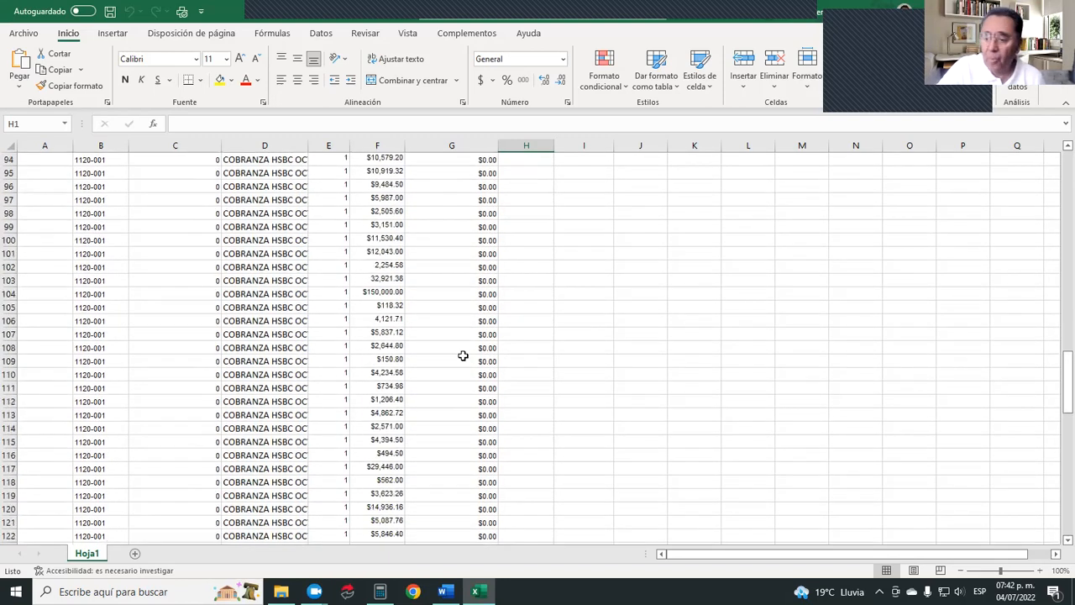
scroll(463, 357, "down", 18)
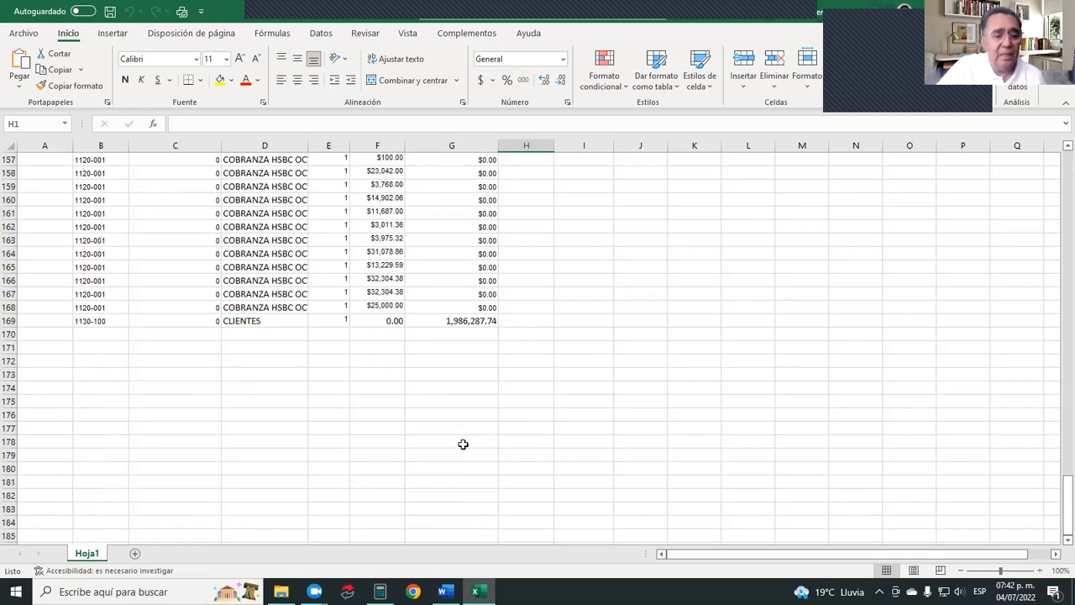
scroll(462, 444, "down", 2)
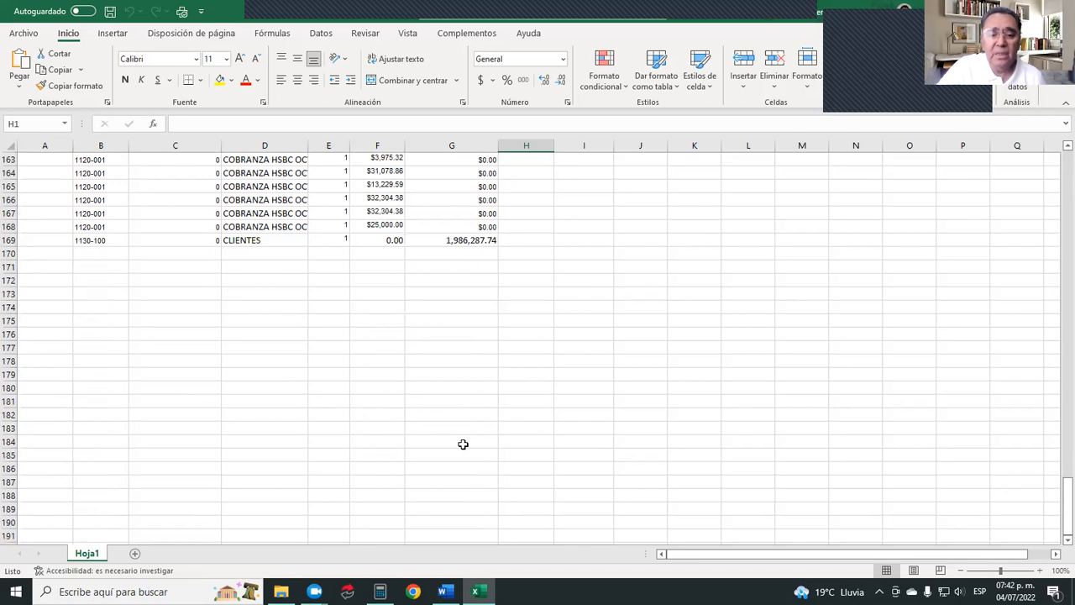
scroll(439, 239, "up", 1)
scroll(439, 239, "down", 2)
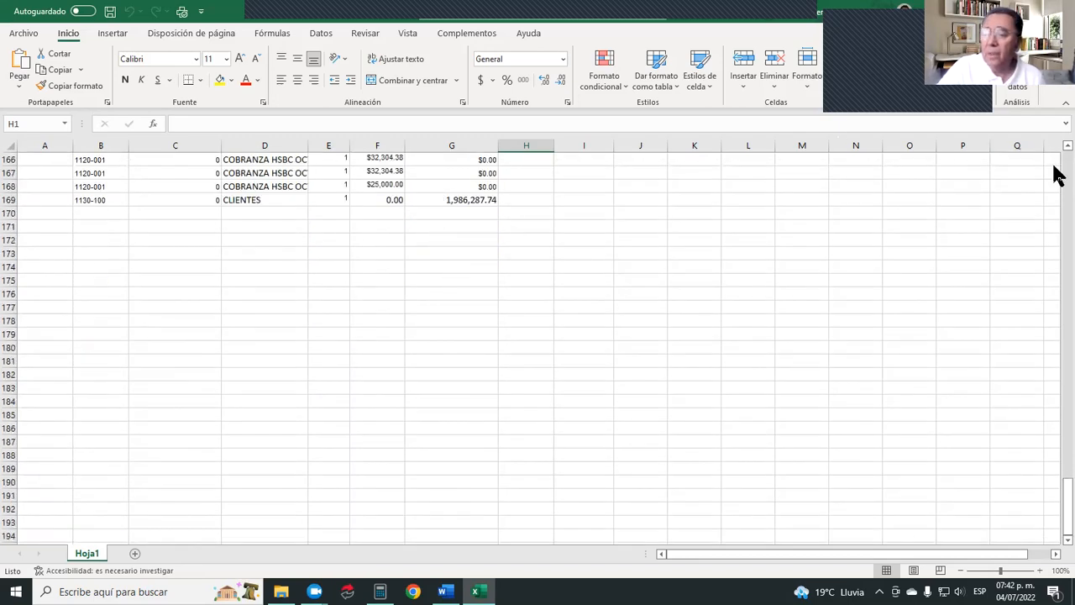
scroll(1057, 175, "up", 20)
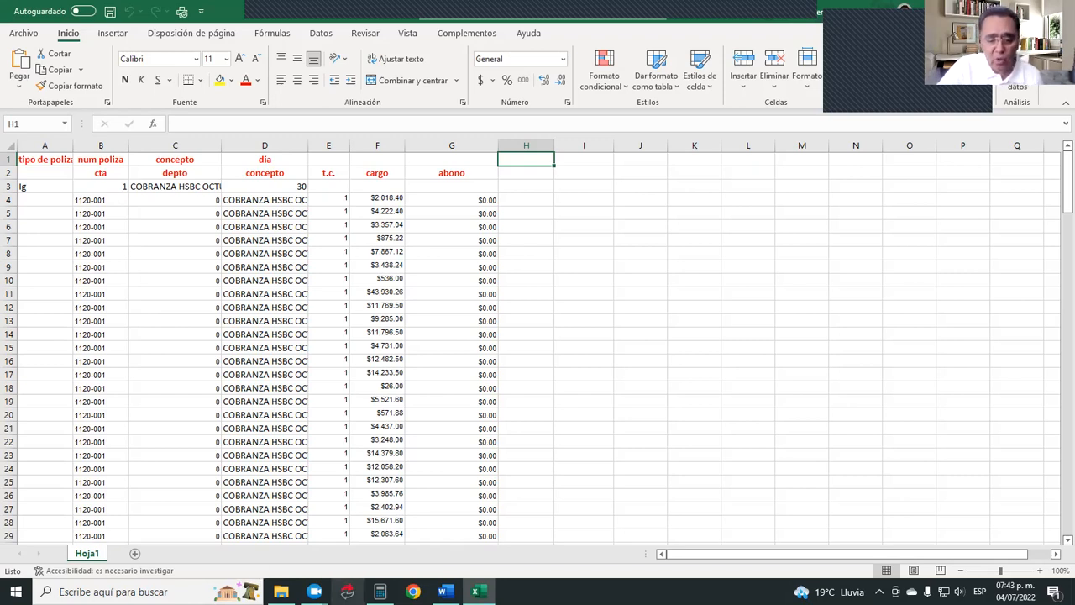
Switch to Aspel COI and try to start the Integración de pólizas process, accepting the closing of the open windows.
left_click(380, 592)
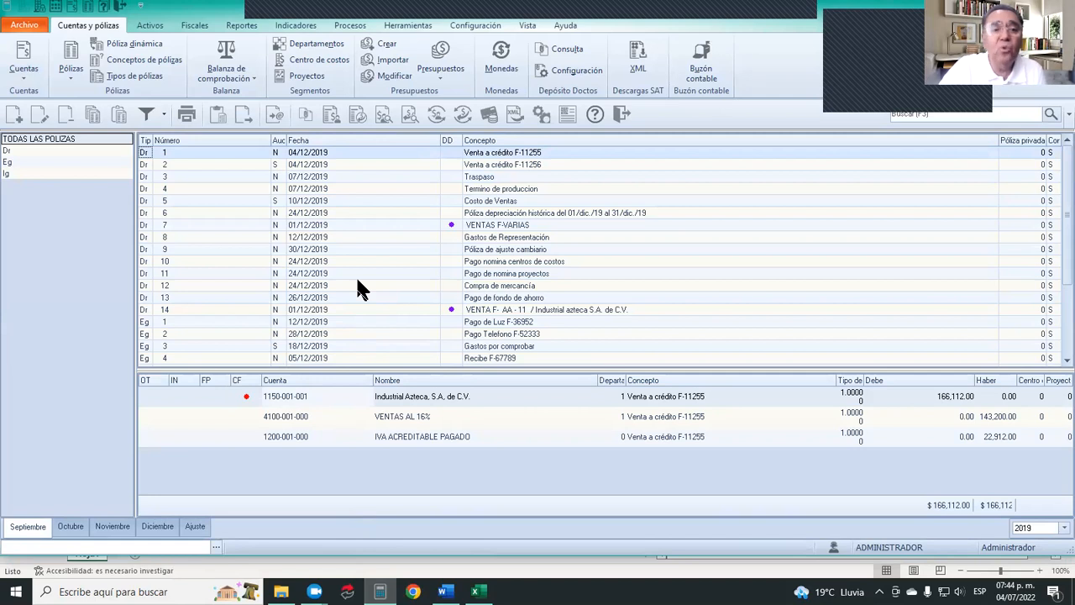
left_click(353, 23)
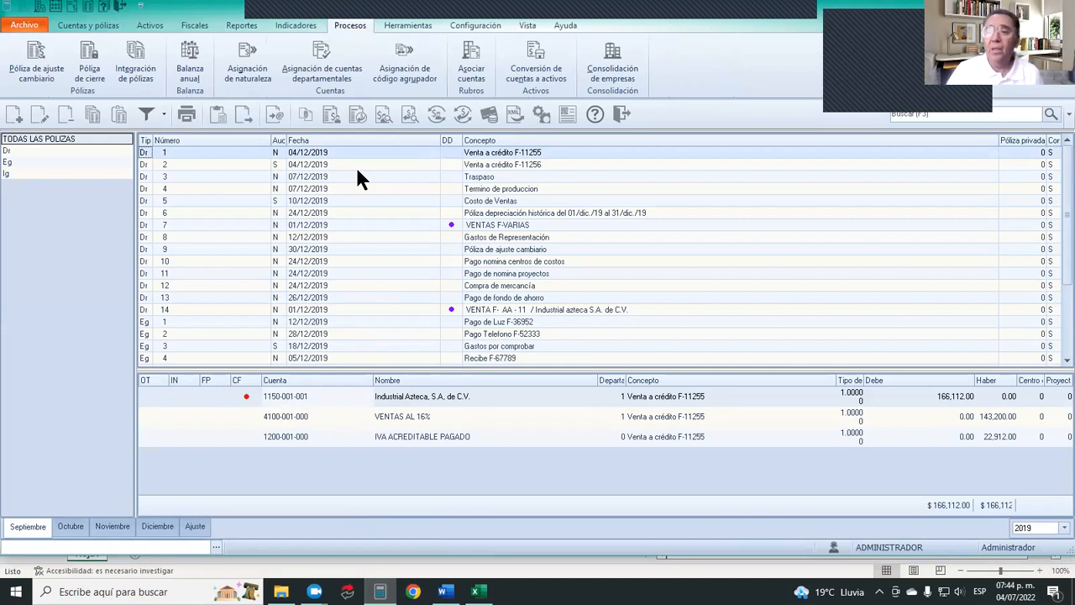
left_click(141, 49)
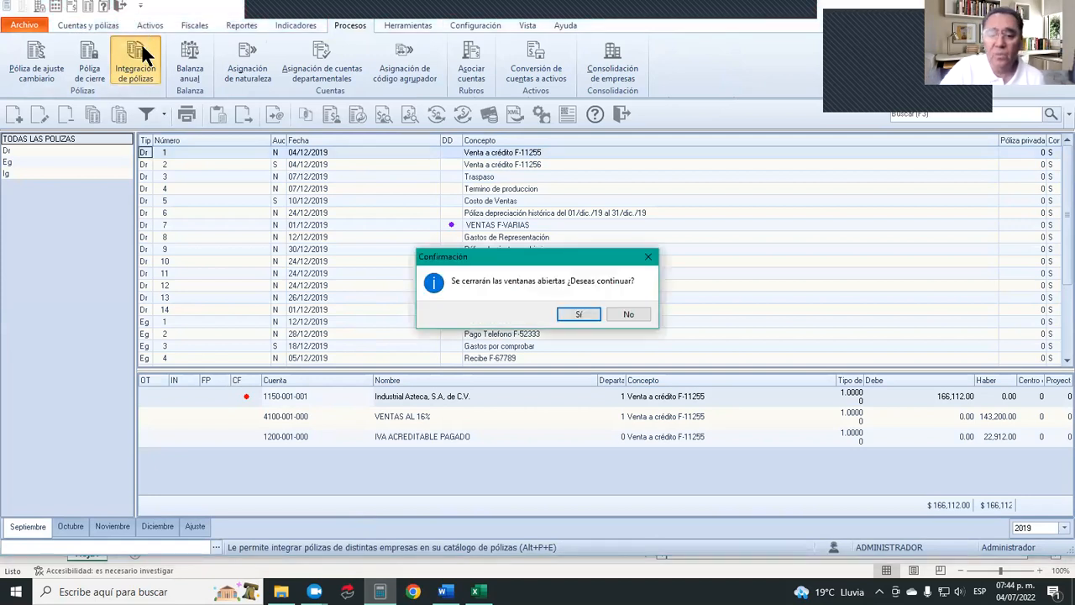
left_click(565, 311)
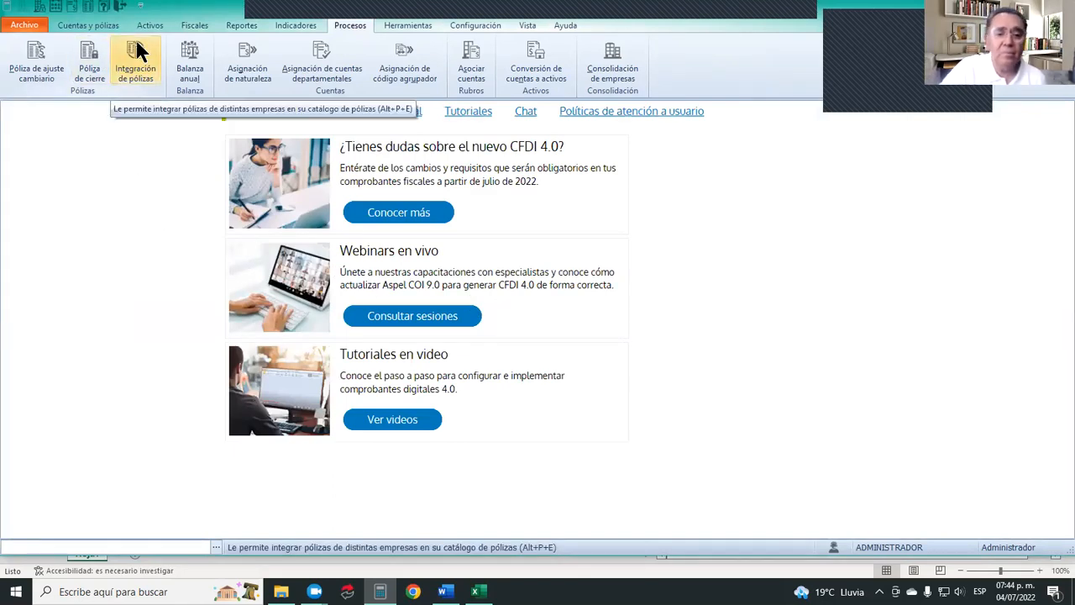
left_click(136, 46)
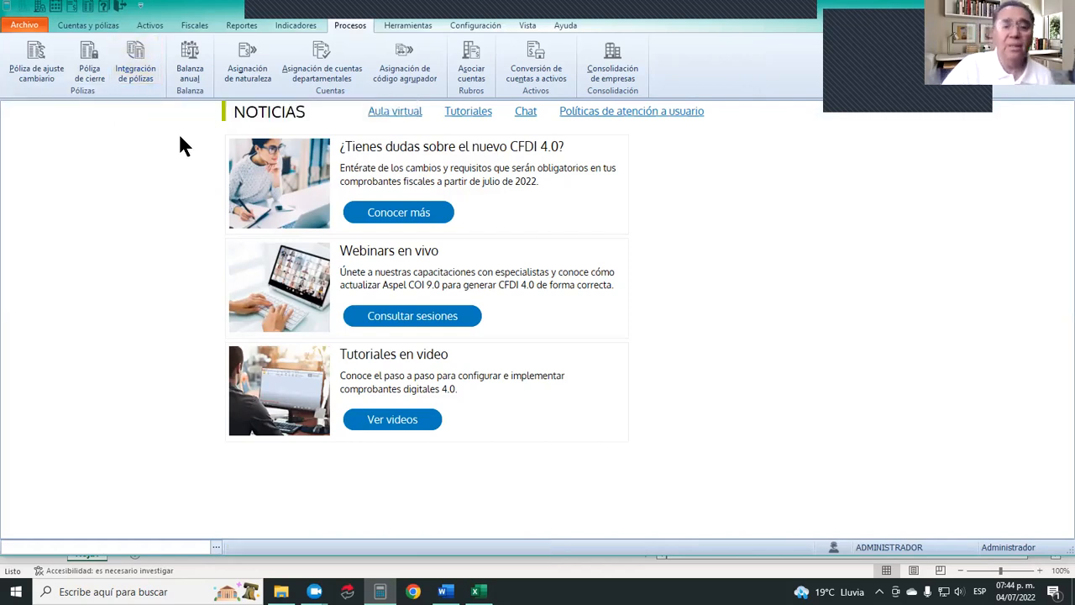
left_click(132, 44)
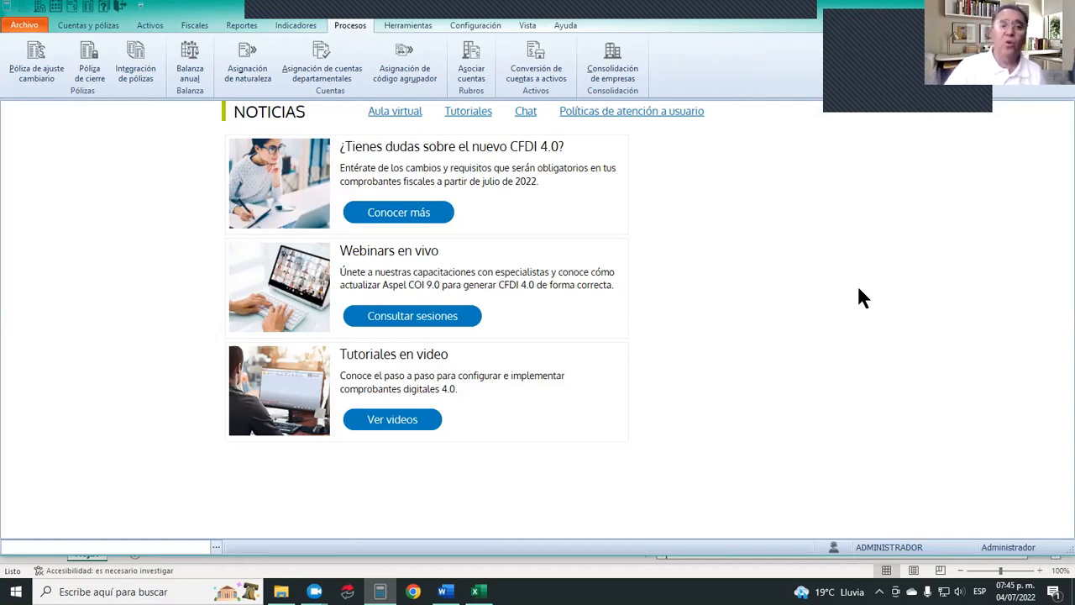
Close the current company and reopen EMPRESA INVÁLIDA, S.A. DE C.V. as Administrador.
left_click(37, 12)
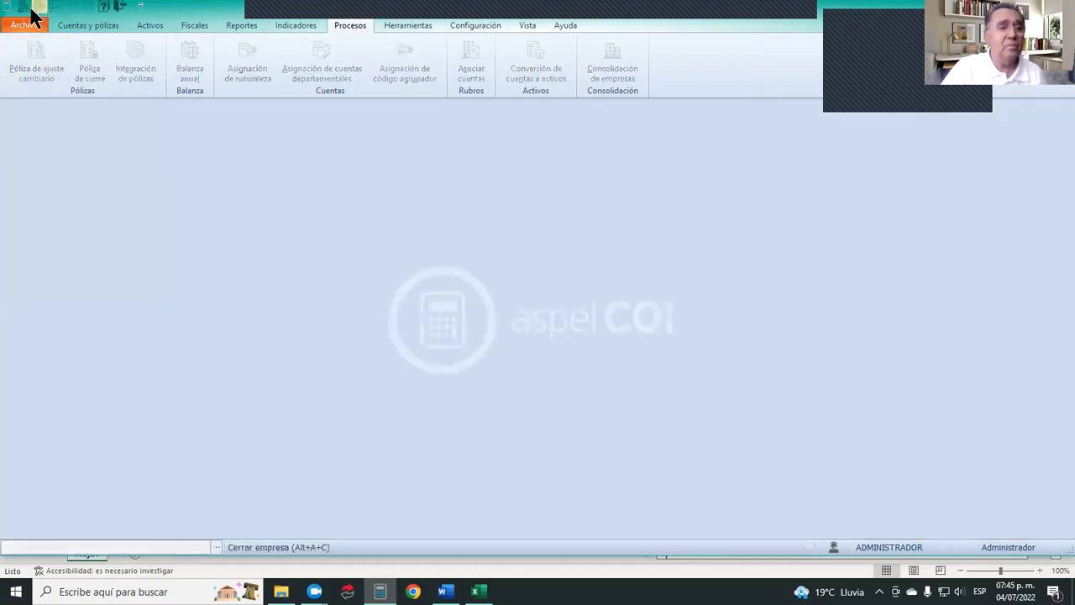
left_click(19, 10)
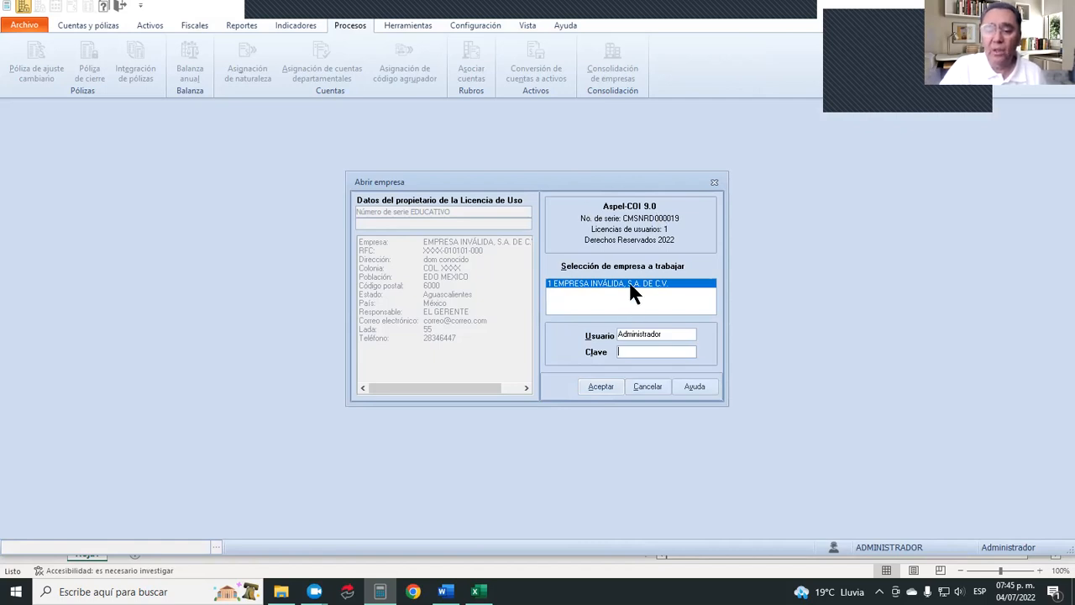
left_click(601, 388)
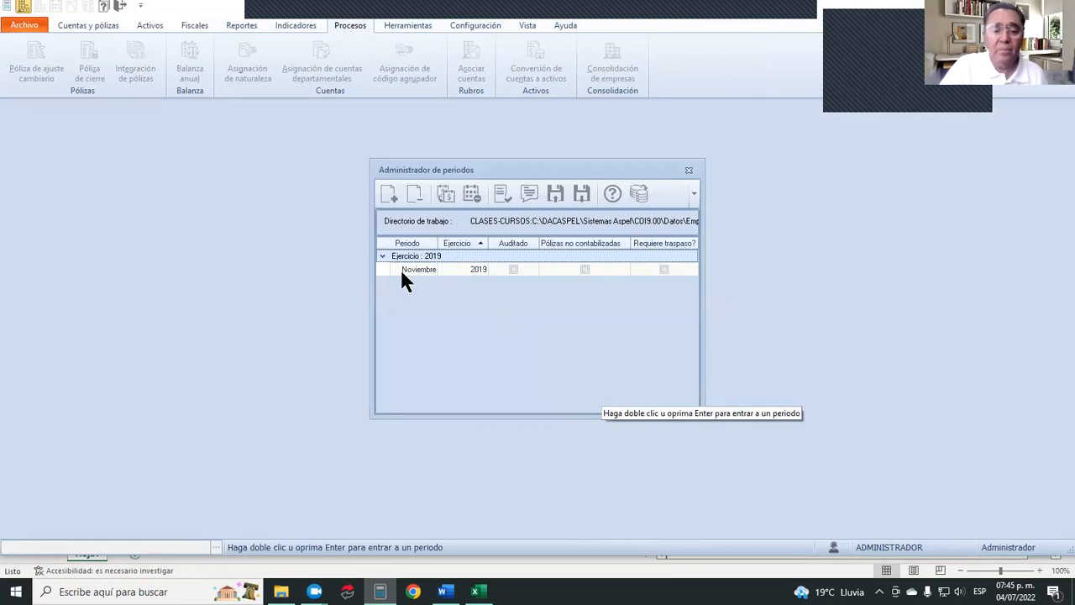
Try to enter the Noviembre 2019 period of the DATOSEMPRESA1 database, acknowledging each message.
double_click(416, 271)
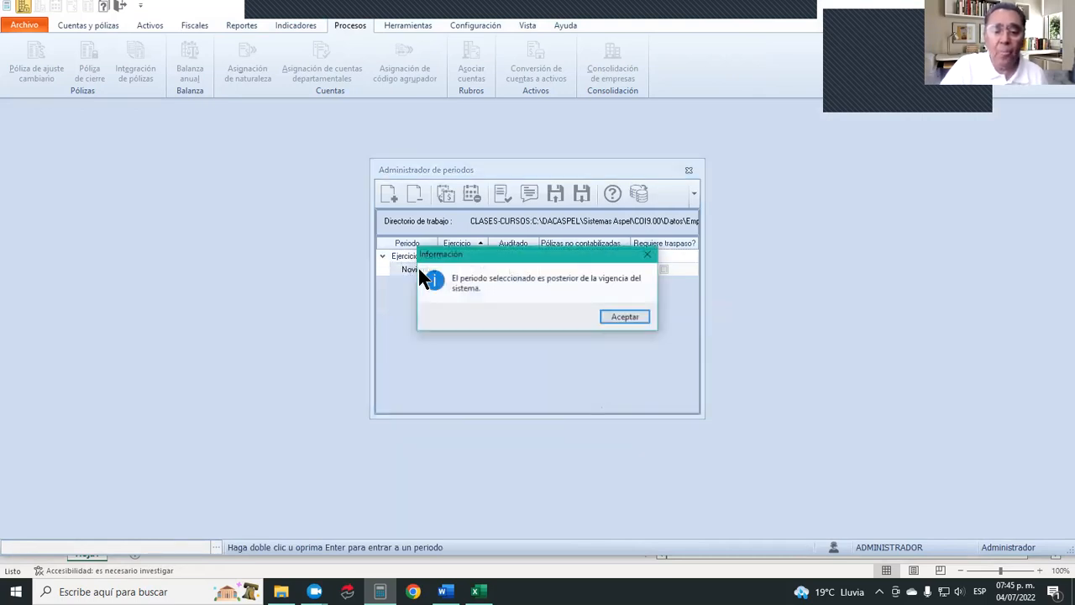
left_click(626, 317)
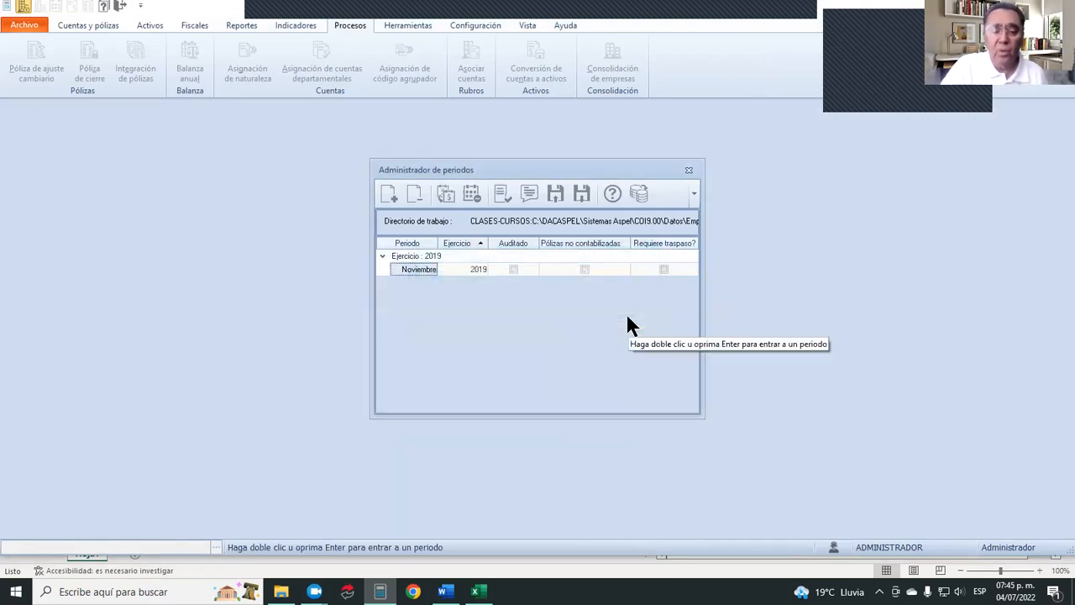
left_click(687, 171)
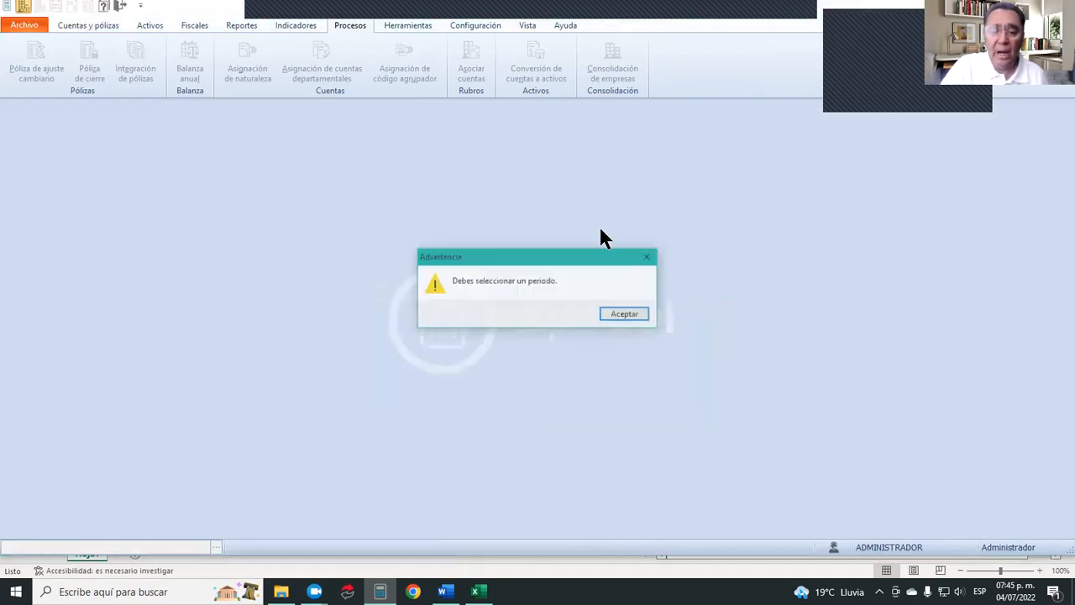
left_click(631, 315)
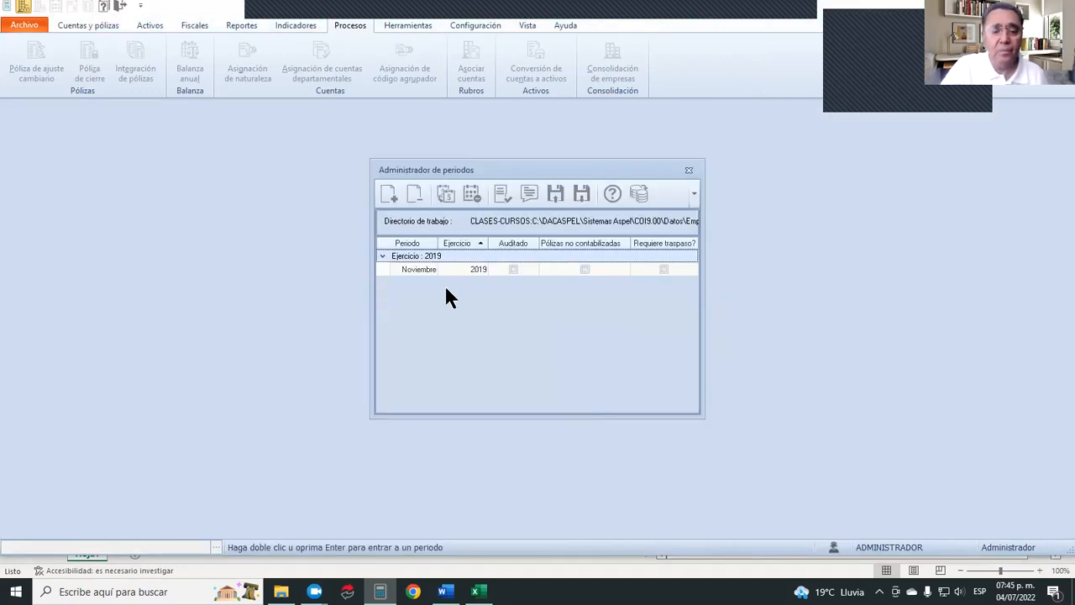
left_click(381, 256)
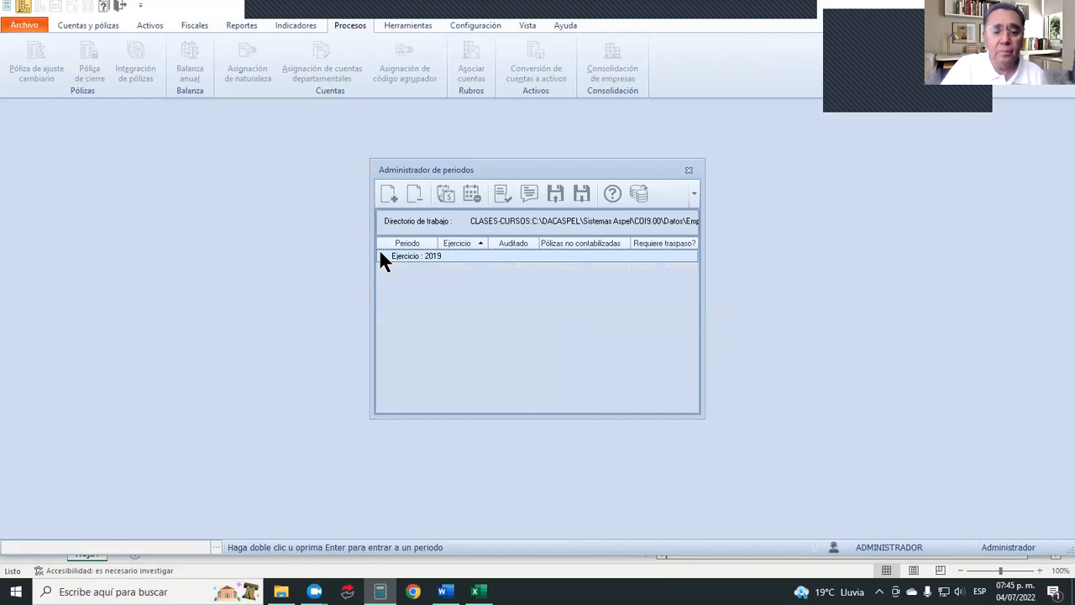
left_click(382, 256)
left_click(417, 269)
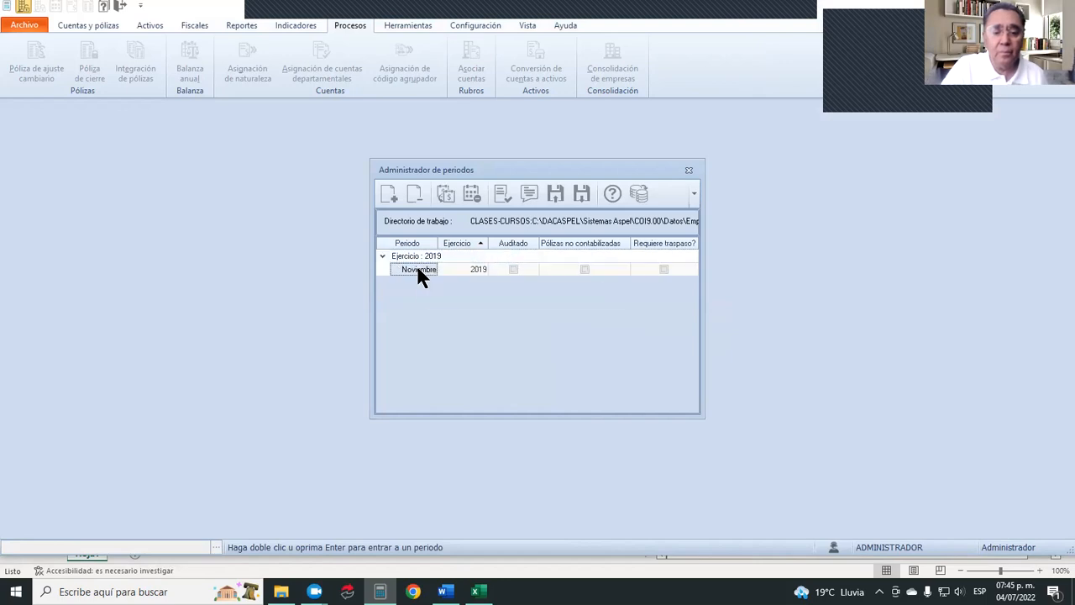
double_click(418, 270)
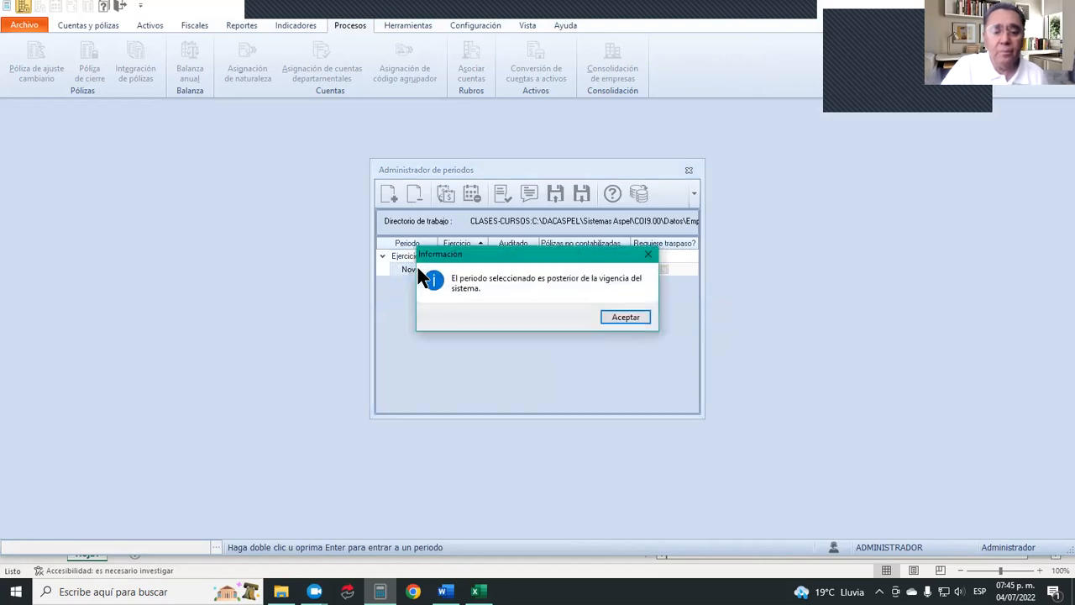
left_click(635, 316)
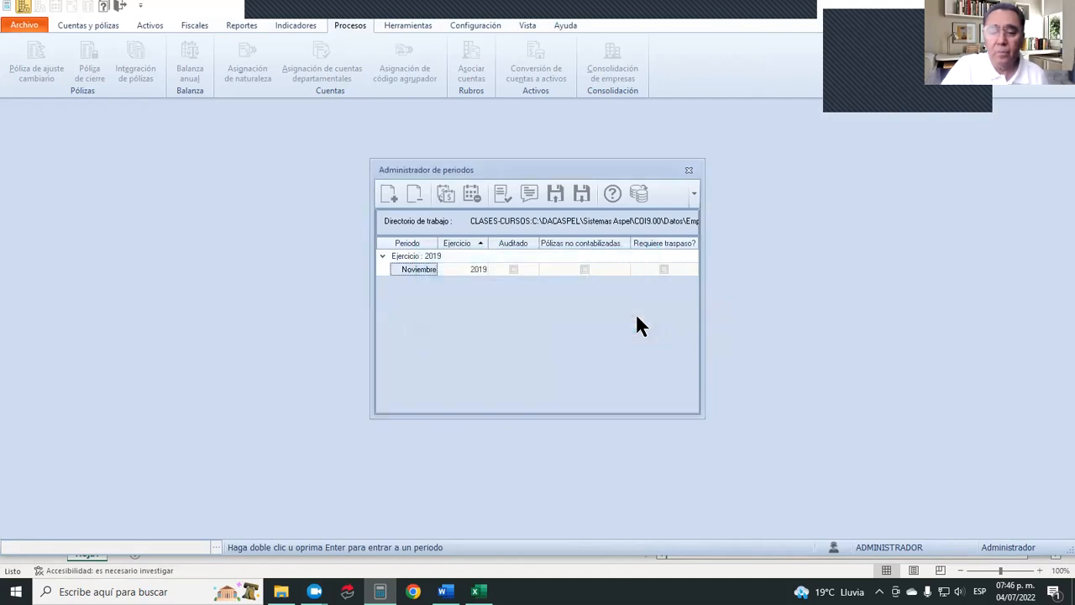
Change the working database connection to EJEMPLOS.
left_click(640, 187)
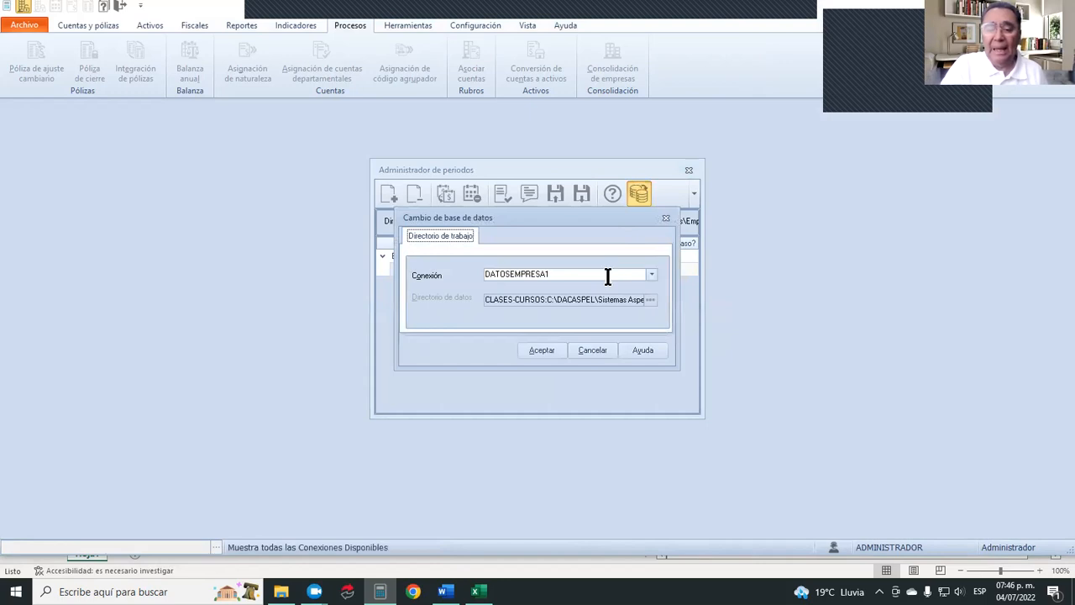
left_click(650, 274)
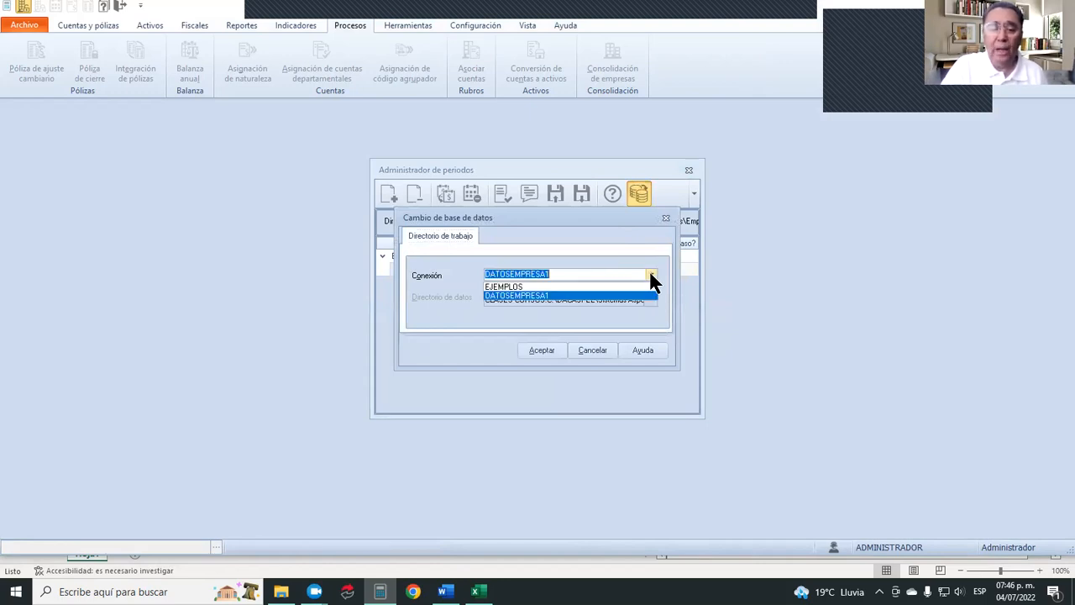
left_click(574, 286)
left_click(543, 351)
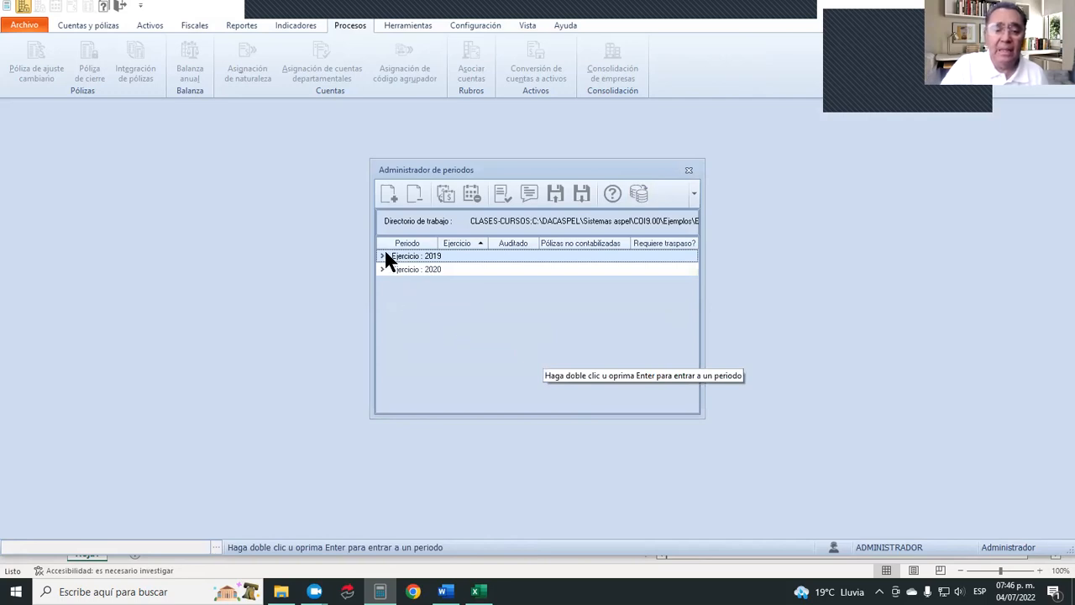
Expand Ejercicio 2019, try to enter its Noviembre period and acknowledge the message.
left_click(383, 255)
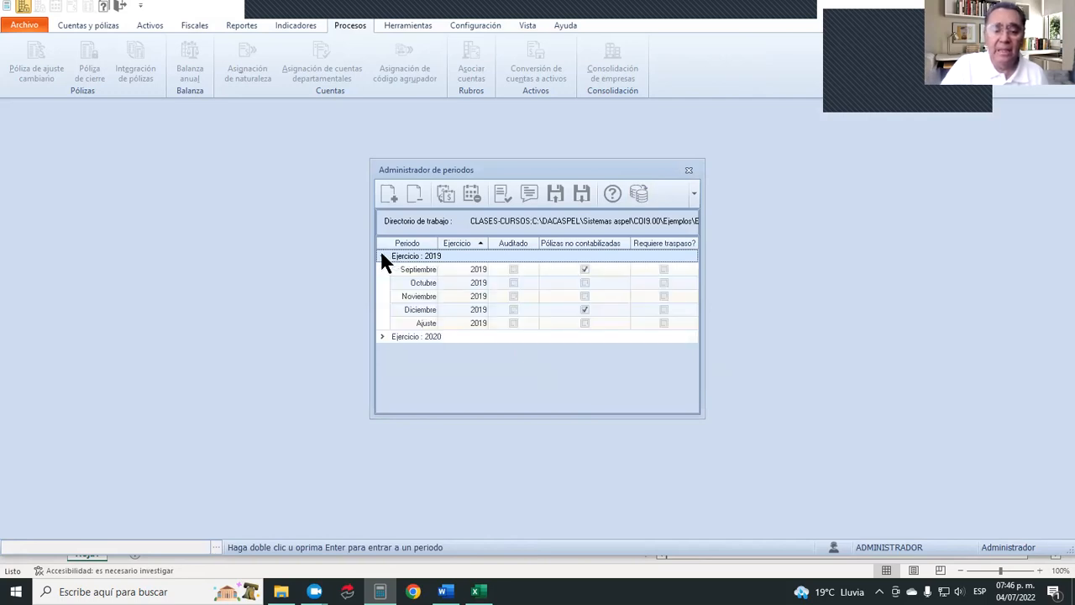
left_click(421, 300)
double_click(421, 300)
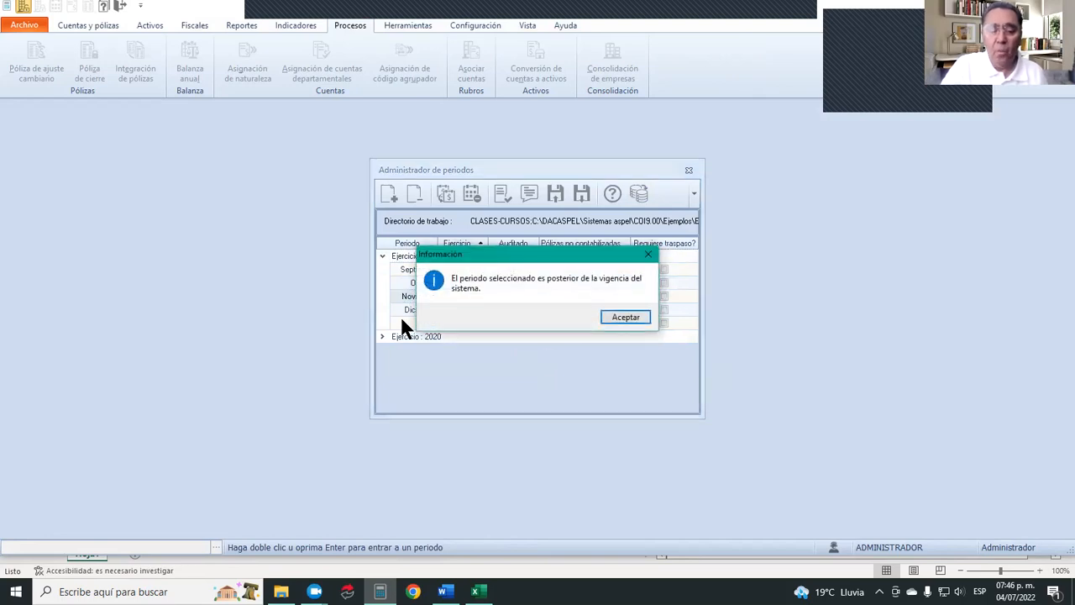
left_click(626, 317)
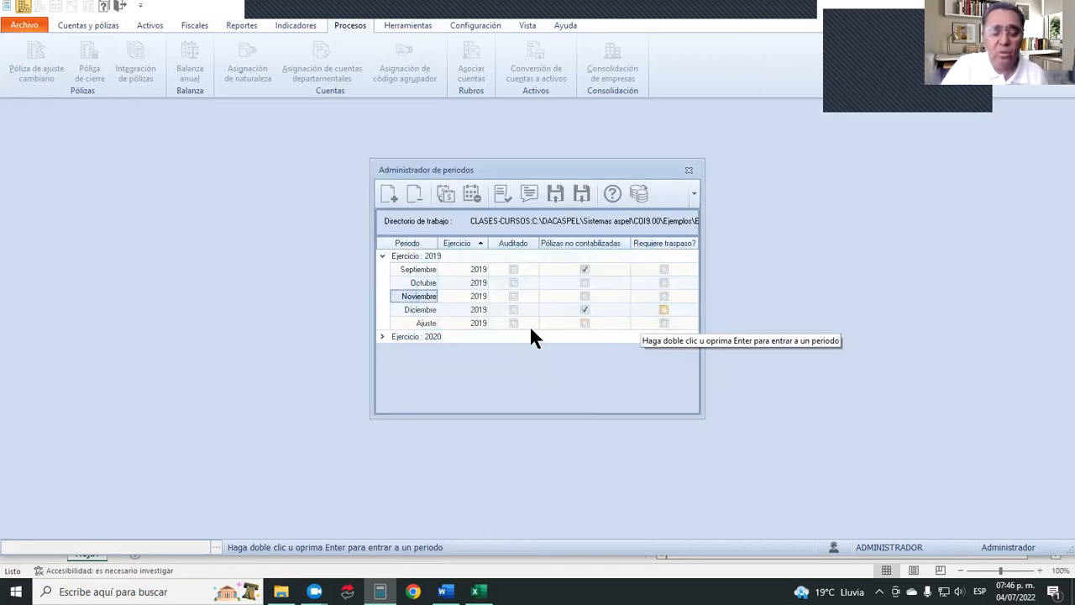
Select the Diciembre 2019 period, close the period manager acknowledging the messages, and maximize the account catalogue.
double_click(426, 307)
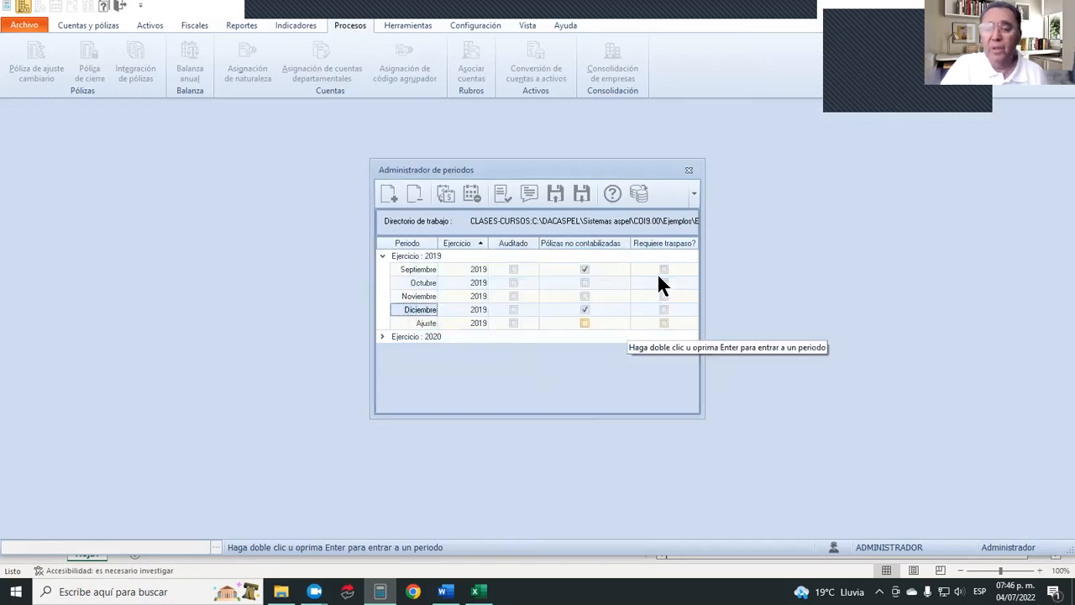
left_click(688, 172)
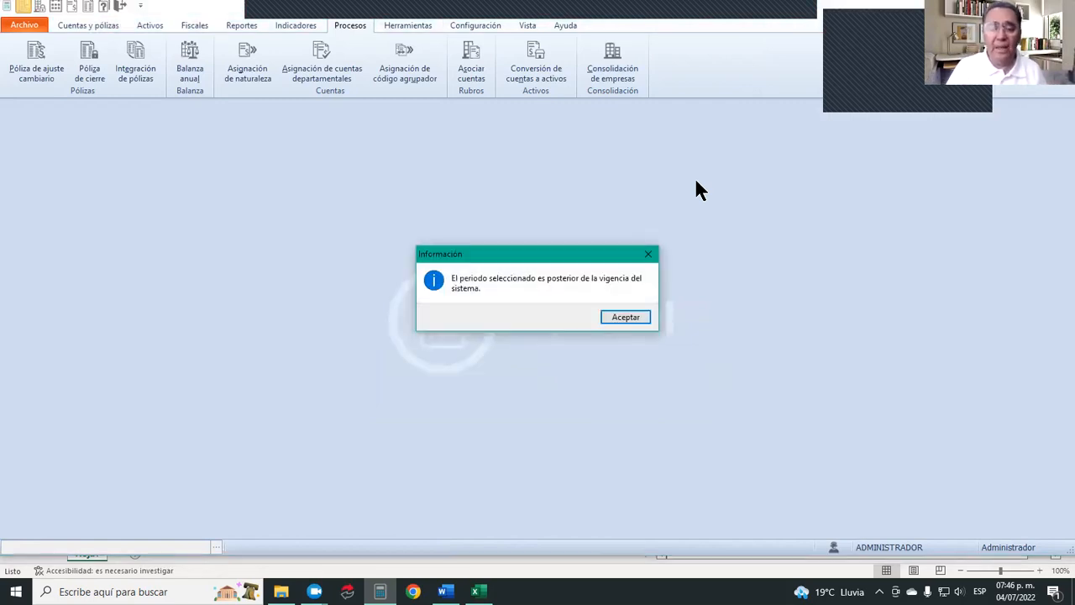
left_click(635, 318)
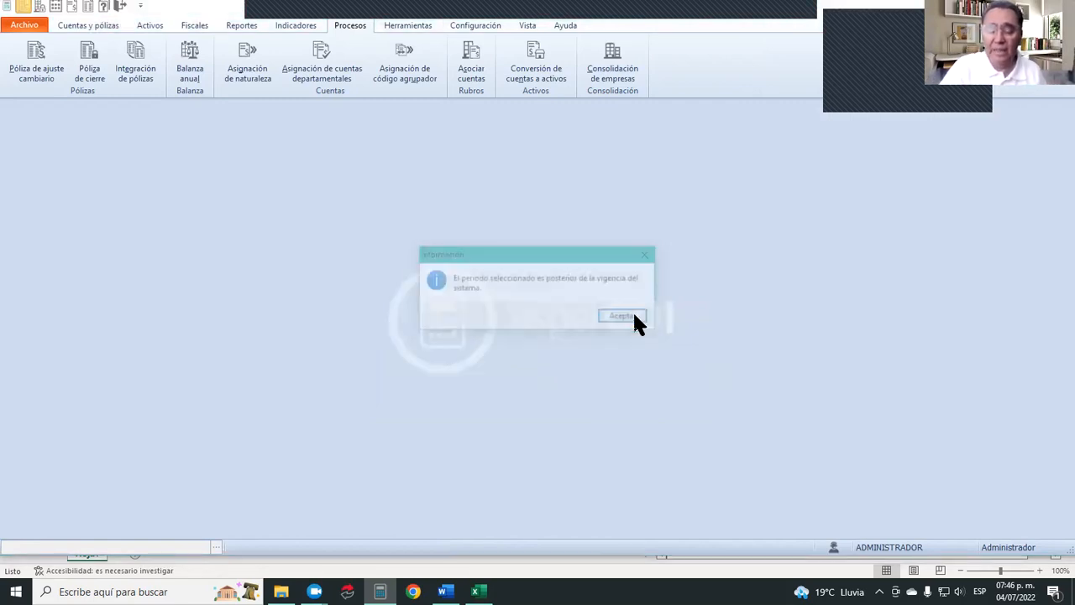
left_click(622, 316)
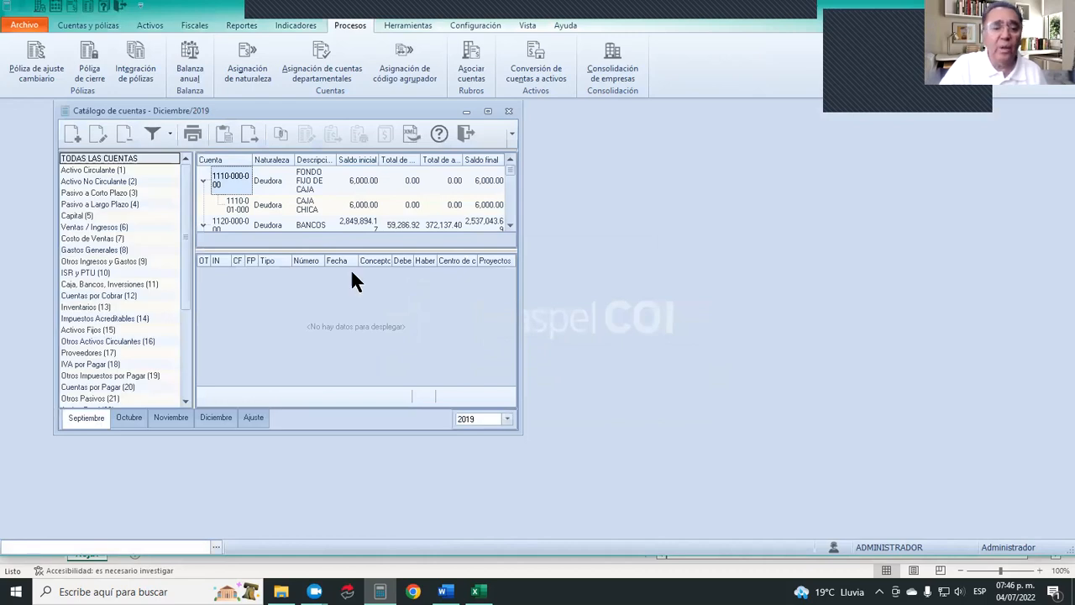
left_click(487, 111)
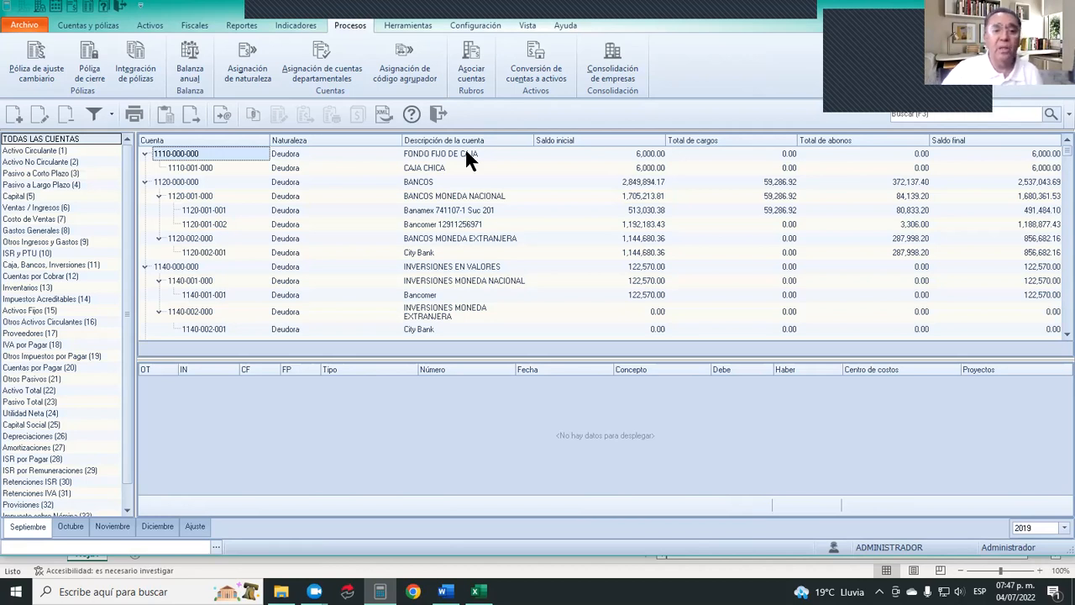
Retry Integración de pólizas from the Diciembre 2019 period, accepting the closing of the account catalogue.
left_click(130, 44)
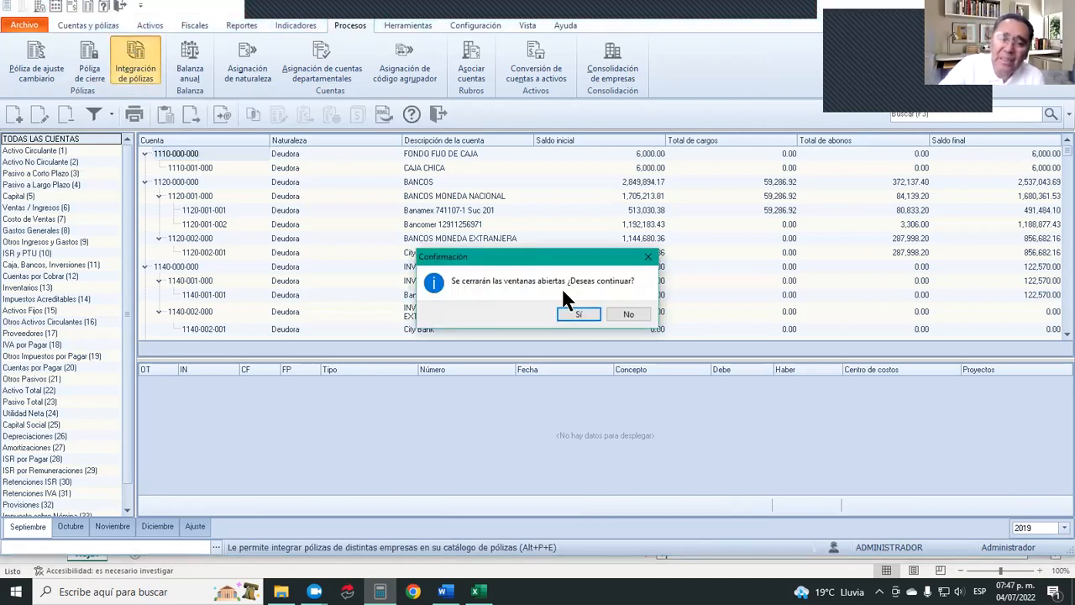
left_click(576, 315)
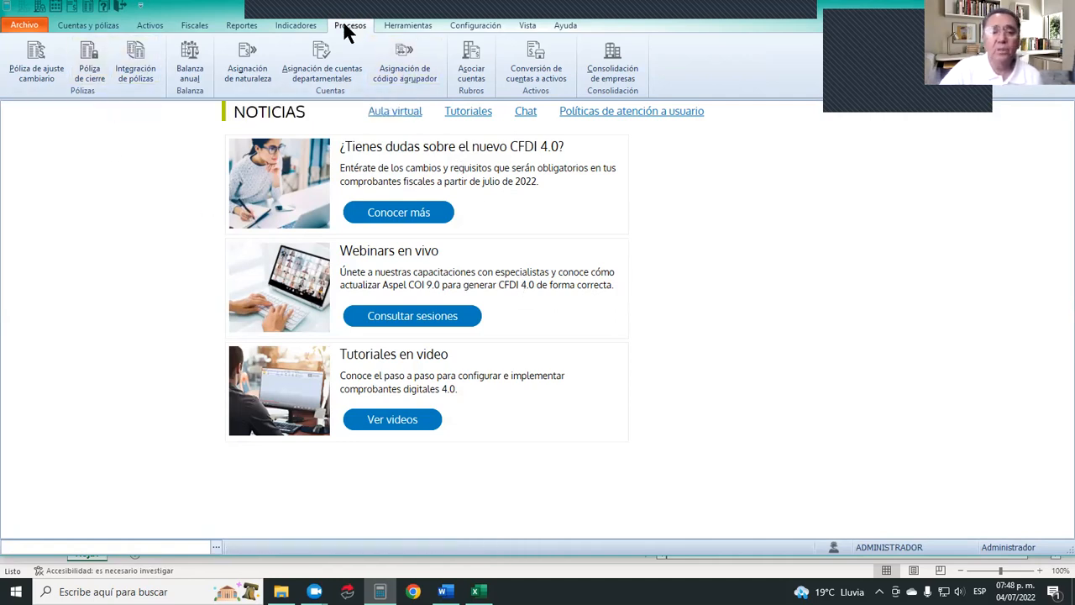
left_click(139, 42)
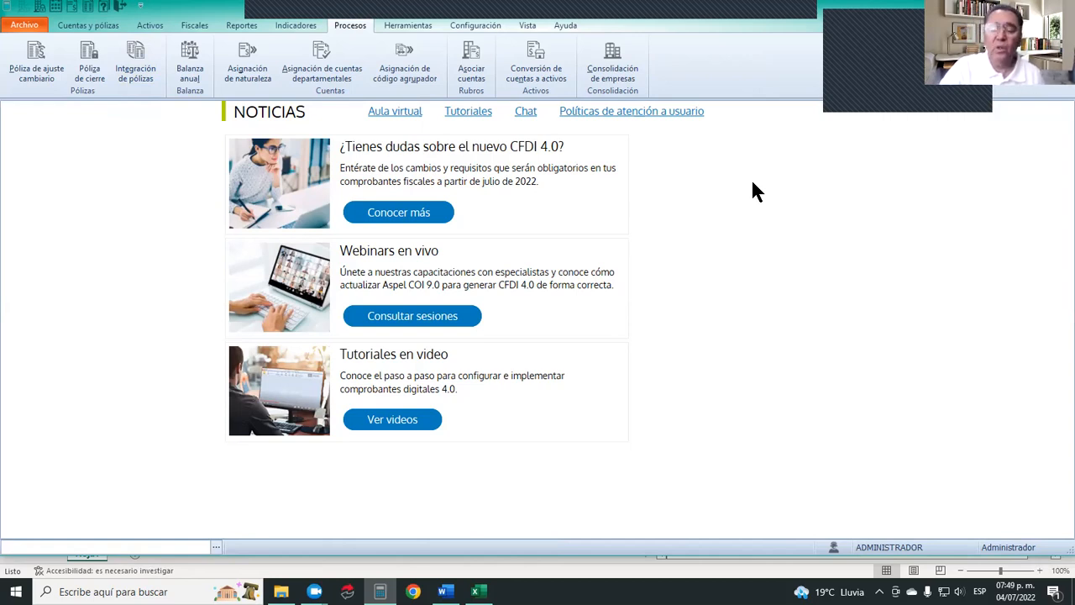
Display the Catálogo de cuentas, acknowledging the period message, review it and close it.
left_click(74, 26)
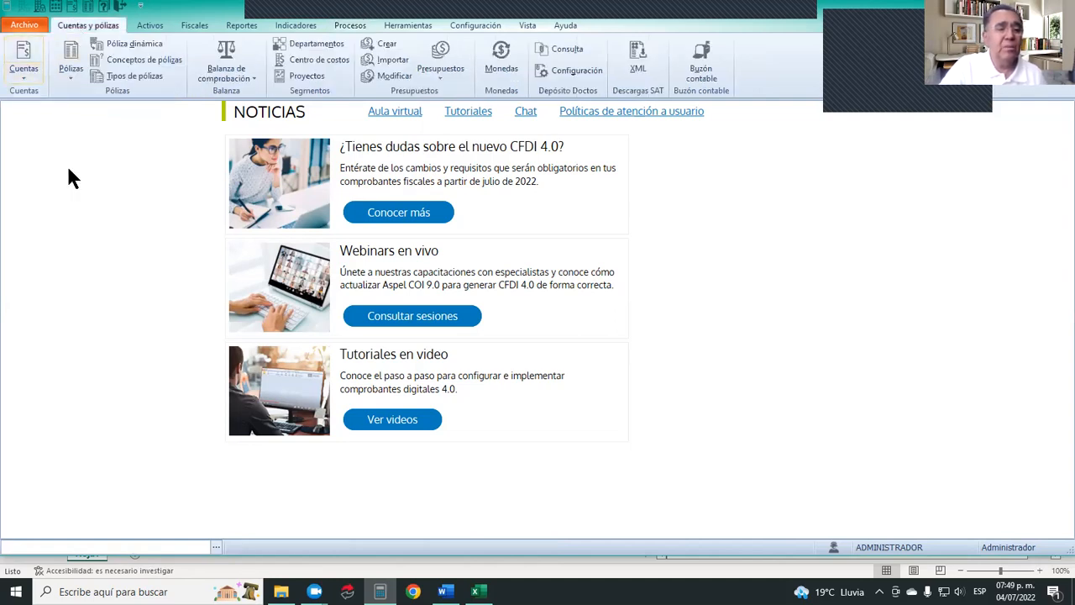
left_click(23, 53)
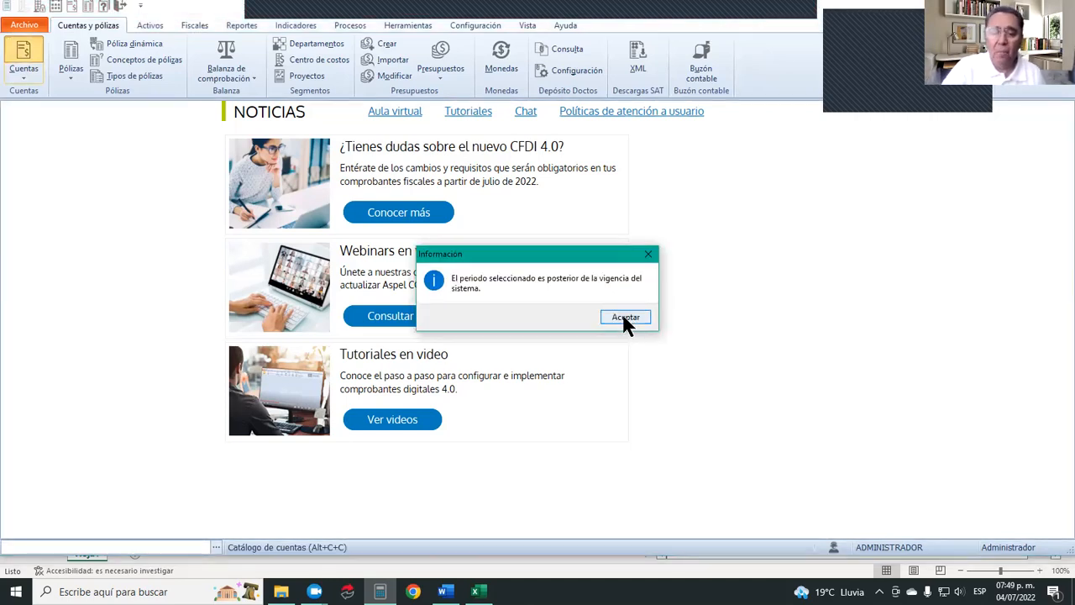
left_click(623, 318)
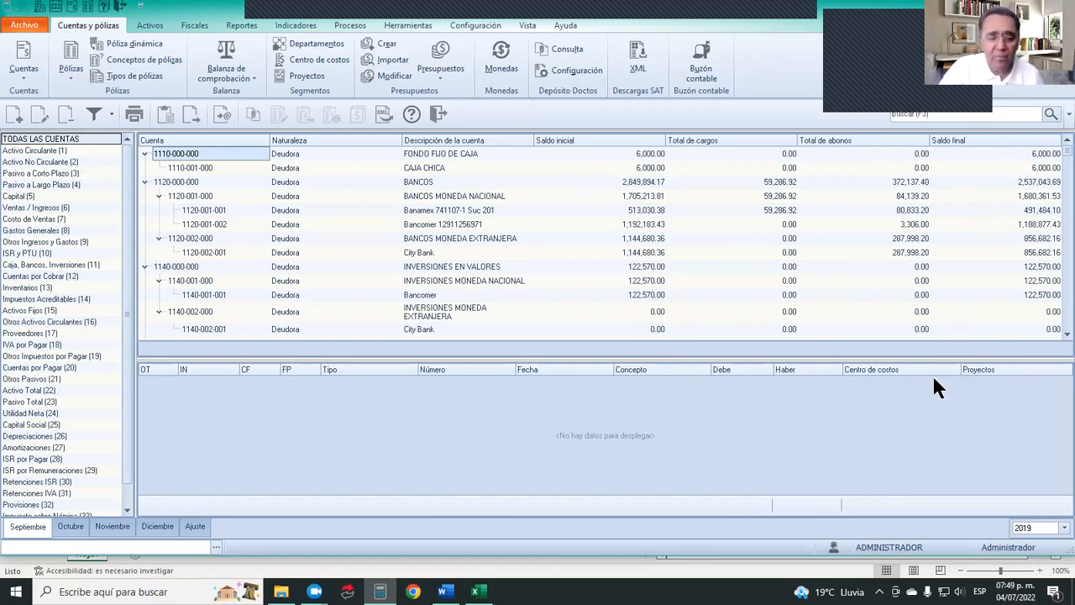
left_click(435, 113)
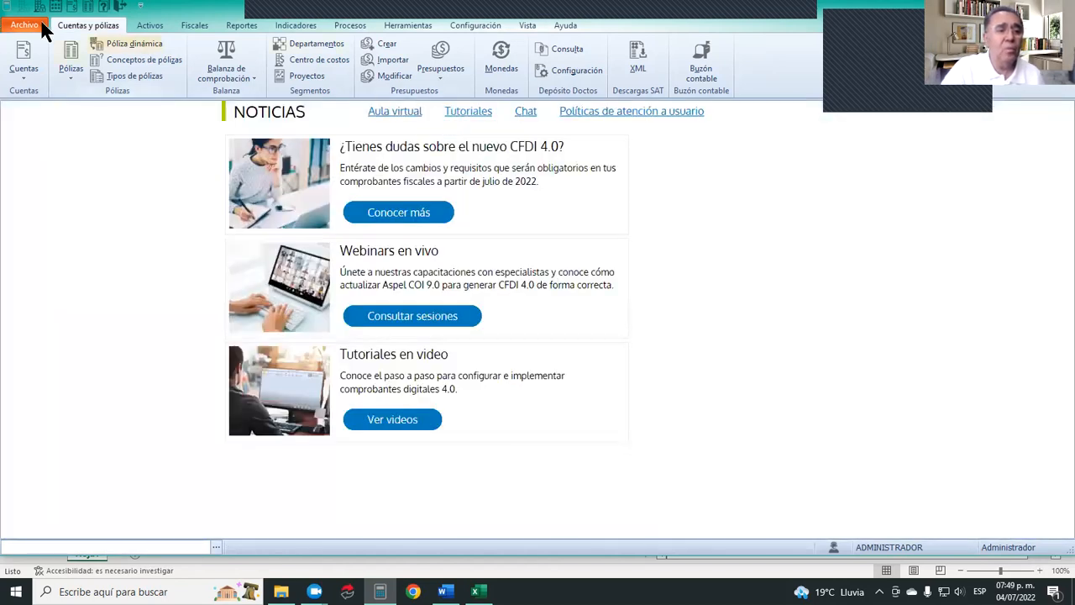
Open the period manager, try to create the next period from the previous final balances, and acknowledge the message.
left_click(10, 25)
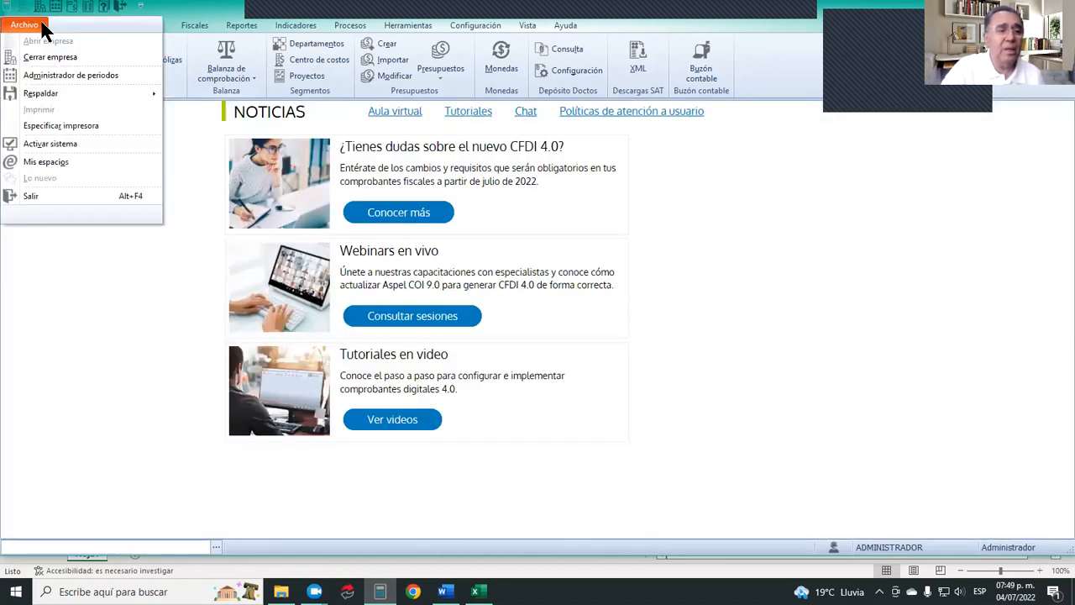
left_click(64, 76)
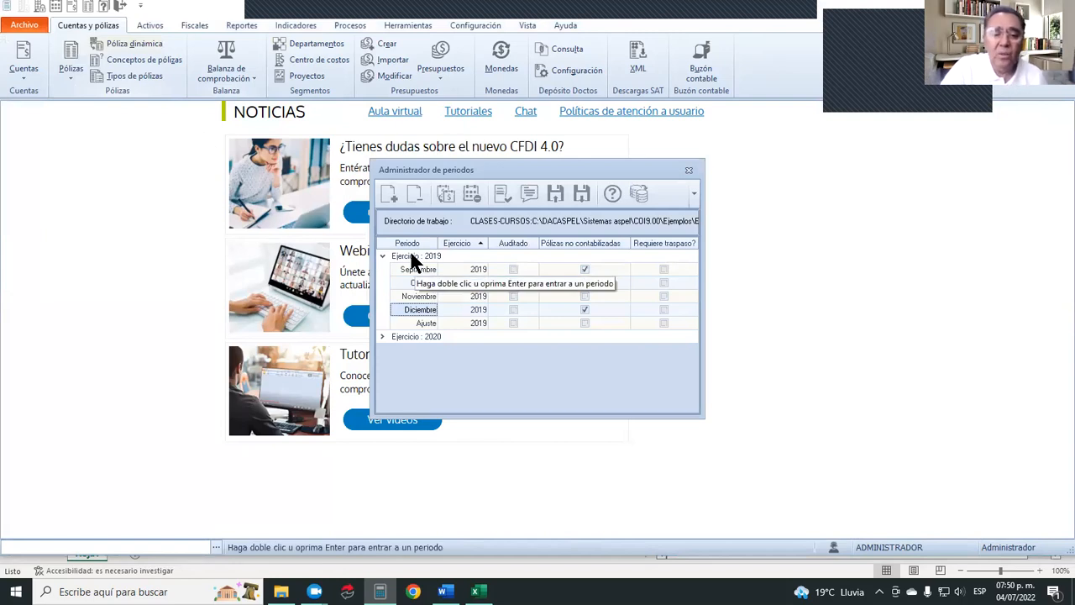
left_click(388, 195)
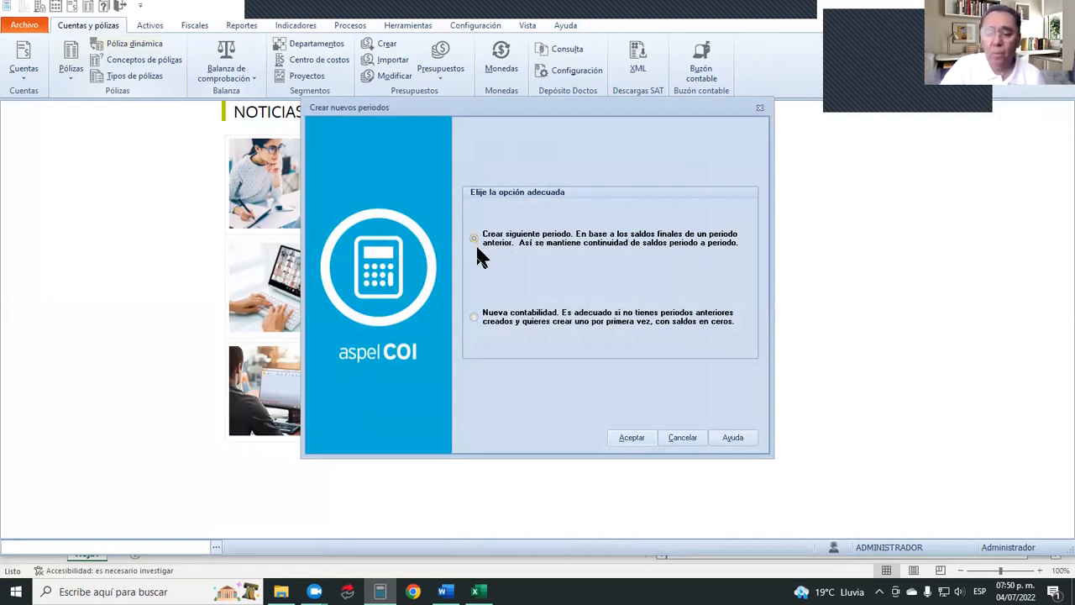
left_click(631, 437)
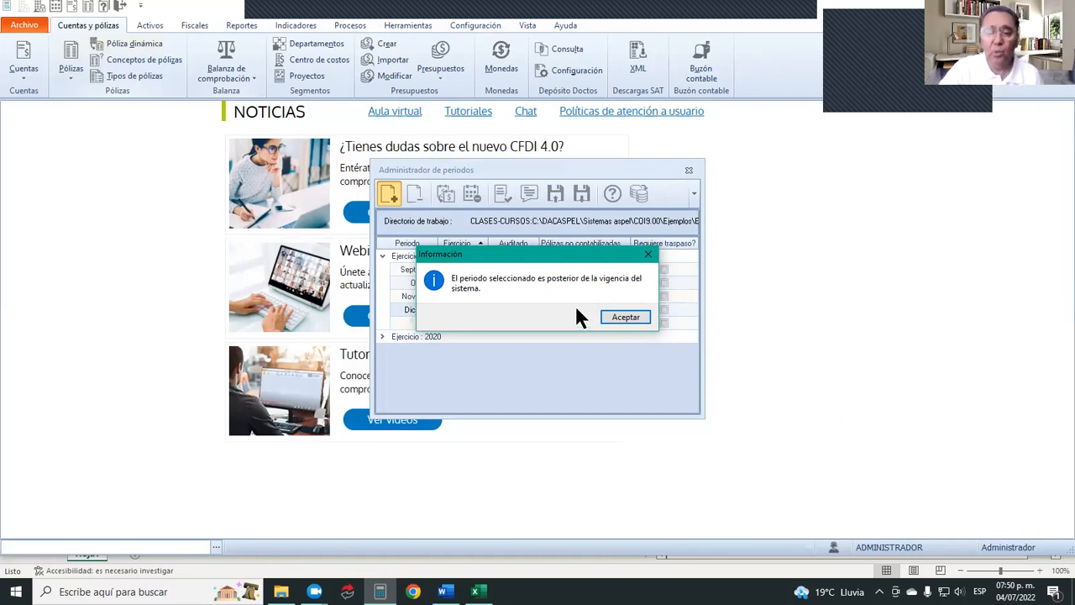
left_click(625, 314)
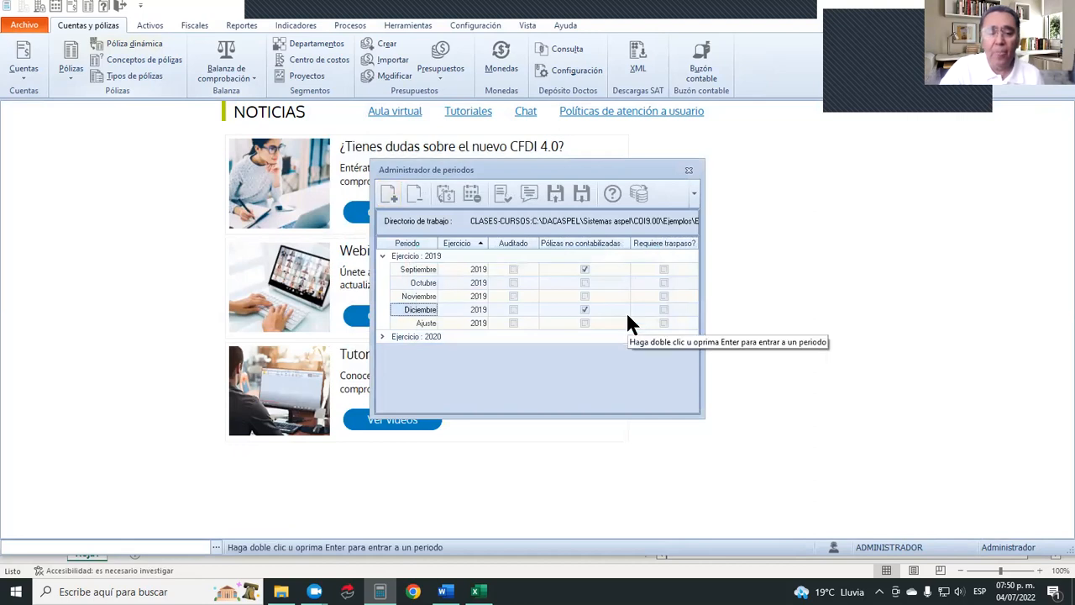